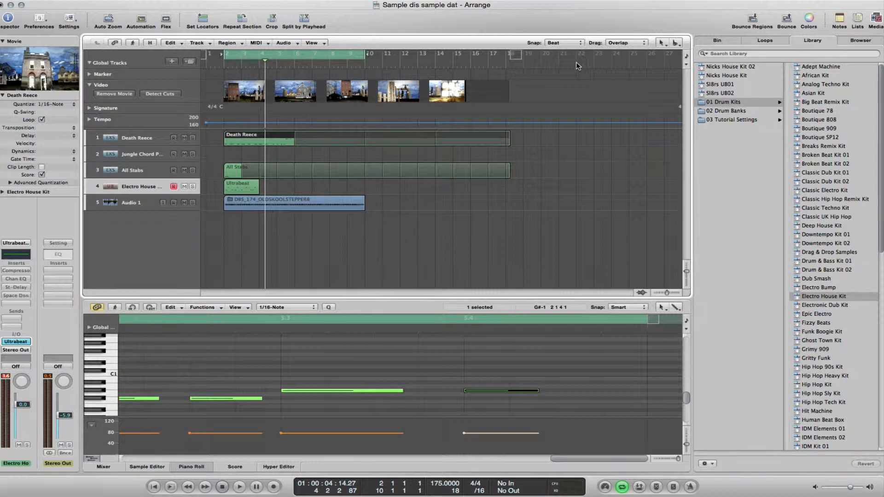
- Play the arrangement from bar 2 and stop it after about a bar
{"action": "left_click", "coordinate": [227, 65]}
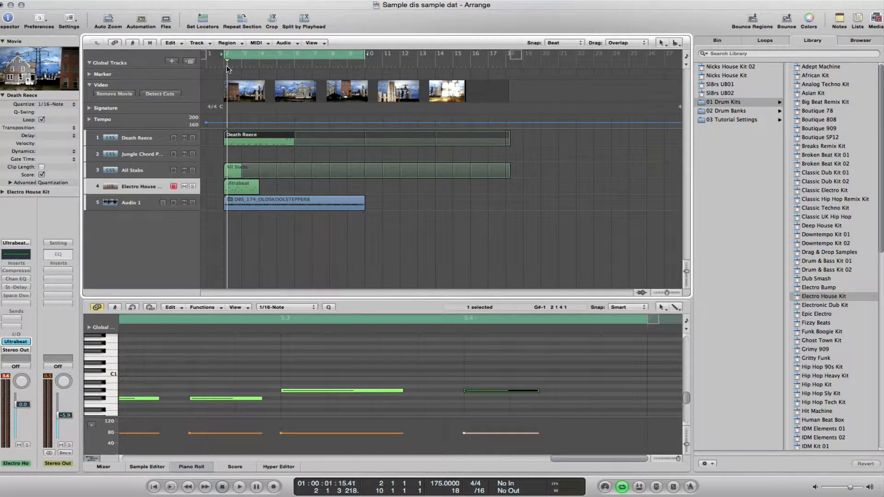
{"action": "key", "text": "space"}
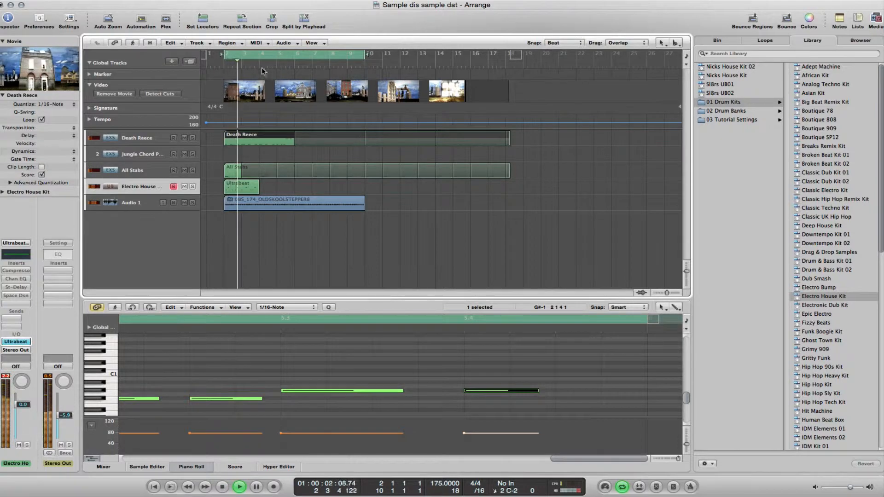
{"action": "key", "text": "space"}
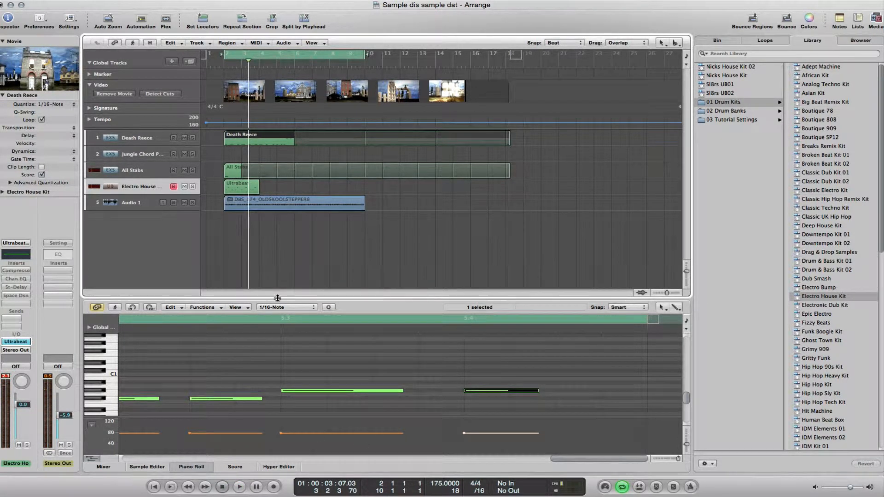
- Enlarge the Piano Roll by raising its upper edge and turn on MIDI Out for note monitoring
{"action": "left_click_drag", "start_coordinate": [279, 298], "coordinate": [348, 240]}
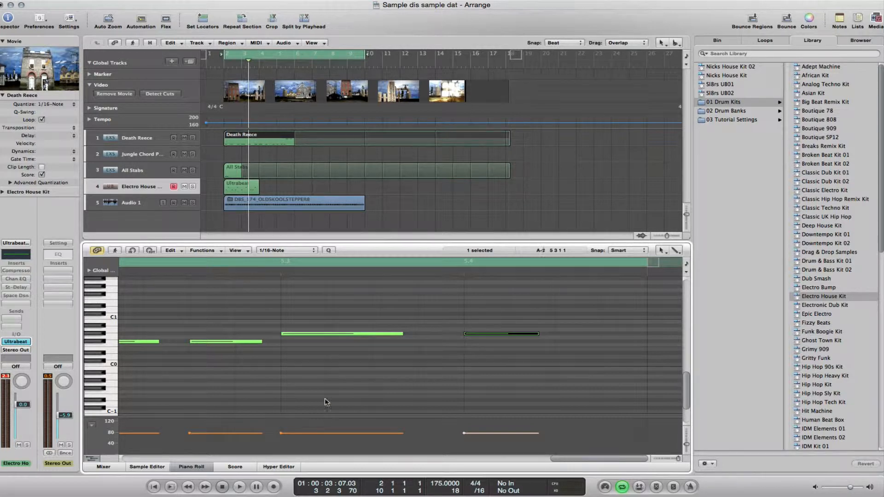
{"action": "left_click", "coordinate": [302, 335]}
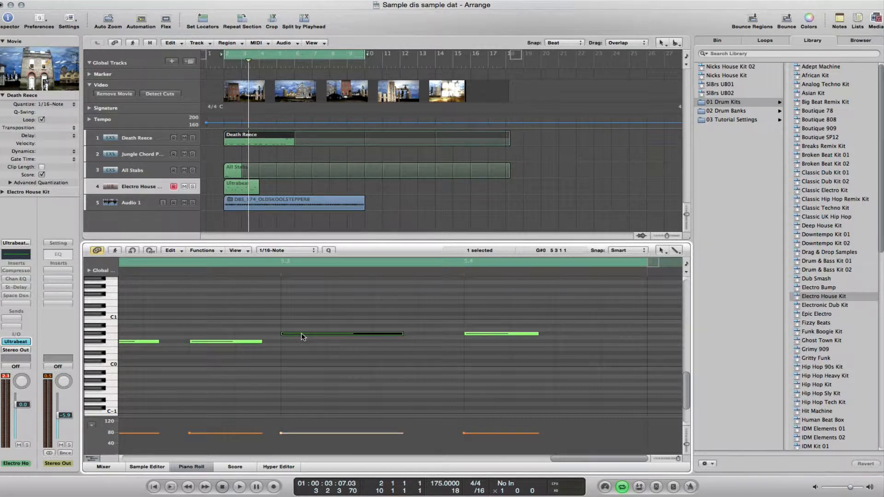
{"action": "left_click", "coordinate": [150, 251]}
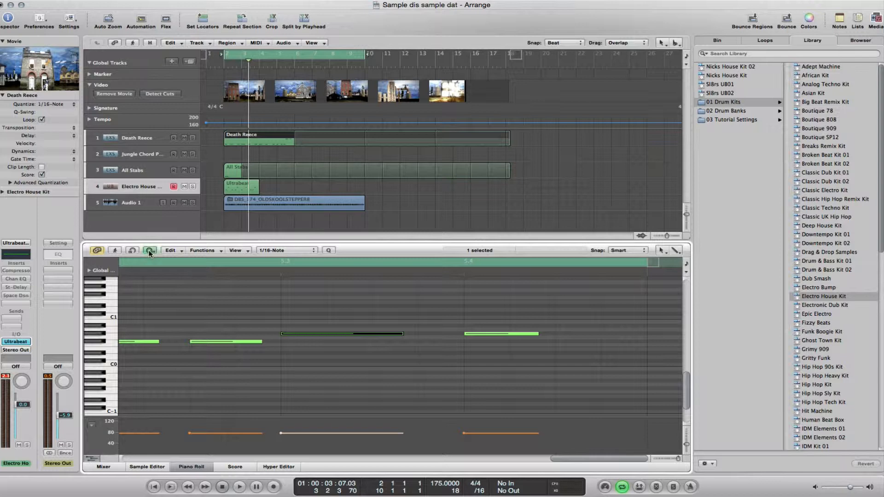
- Audition individual notes of the Death Reece region in the Piano Roll and show the Event list
{"action": "left_click", "coordinate": [329, 337]}
{"action": "left_click", "coordinate": [253, 341]}
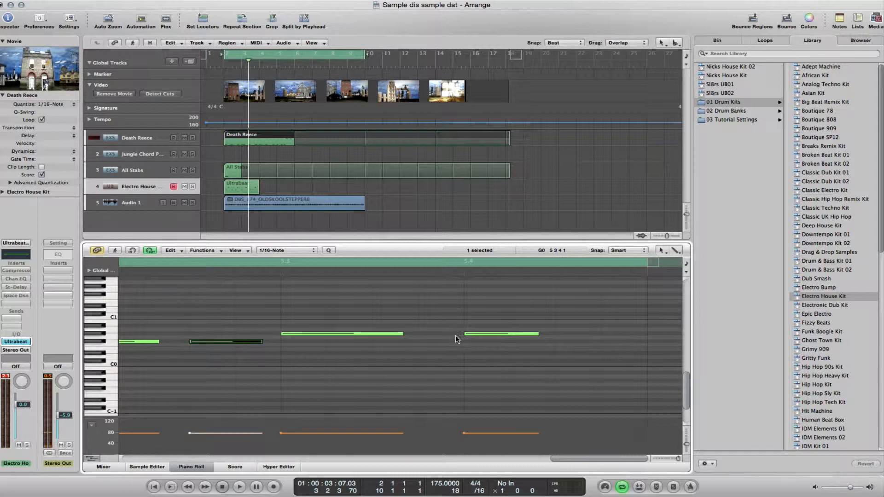
{"action": "left_click", "coordinate": [488, 334]}
{"action": "key", "text": "e"}
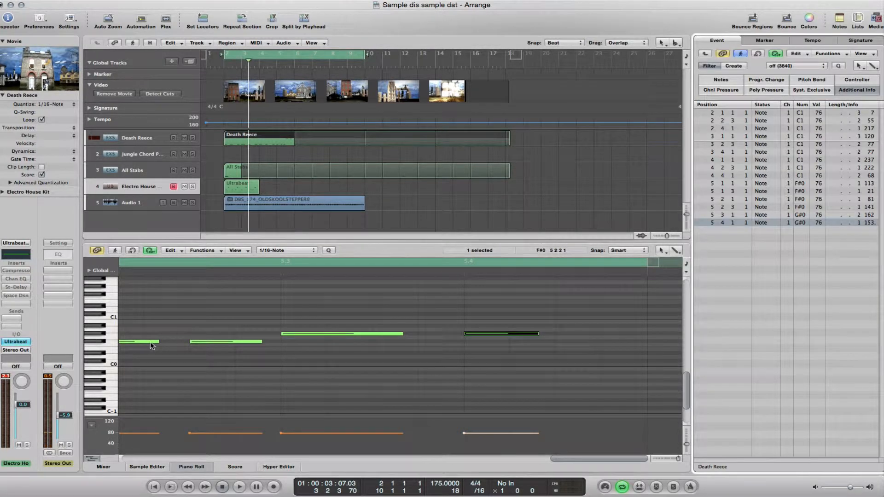
{"action": "left_click", "coordinate": [293, 334]}
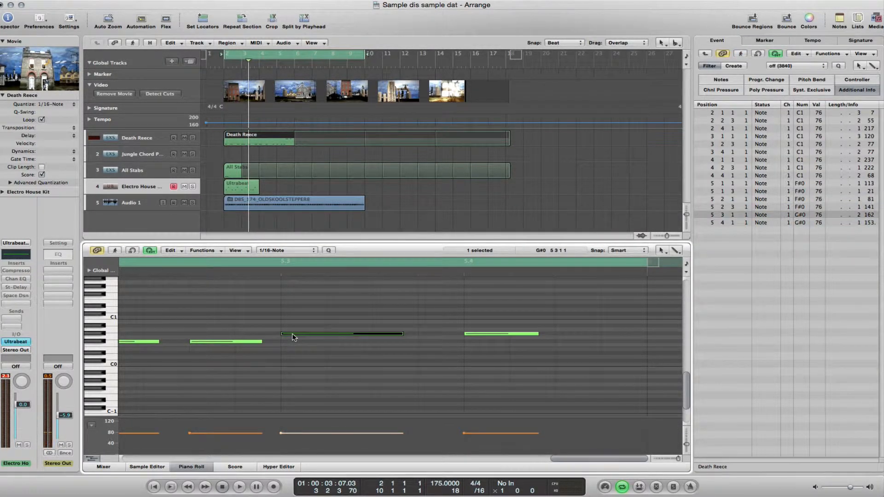
- Try trimming the start of the G#0 note at 5 3 1 to shorten it, and undo the change
{"action": "mouse_move", "coordinate": [292, 335]}
{"action": "left_mouse_down"}
{"action": "mouse_move", "coordinate": [296, 307]}
{"action": "mouse_move", "coordinate": [296, 335]}
{"action": "left_mouse_up"}
{"action": "mouse_move", "coordinate": [400, 333]}
{"action": "left_mouse_down"}
{"action": "mouse_move", "coordinate": [301, 333]}
{"action": "mouse_move", "coordinate": [403, 334]}
{"action": "left_mouse_up"}
{"action": "left_click_drag", "start_coordinate": [283, 334], "coordinate": [323, 334]}
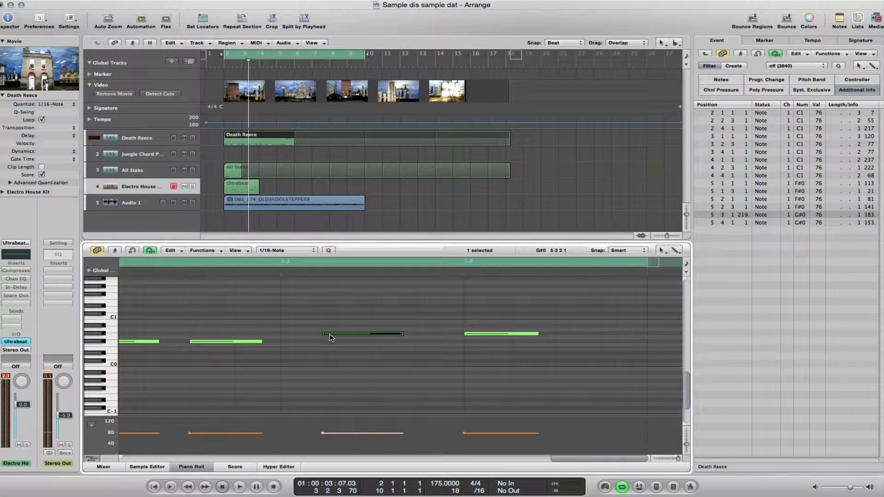
{"action": "key", "text": "super+z"}
- Try moving the G#0 note at 5 3 1 to F-1 in beat 5 4, and undo the move
{"action": "left_click_drag", "start_coordinate": [334, 336], "coordinate": [640, 368]}
{"action": "left_click_drag", "start_coordinate": [568, 318], "coordinate": [566, 375]}
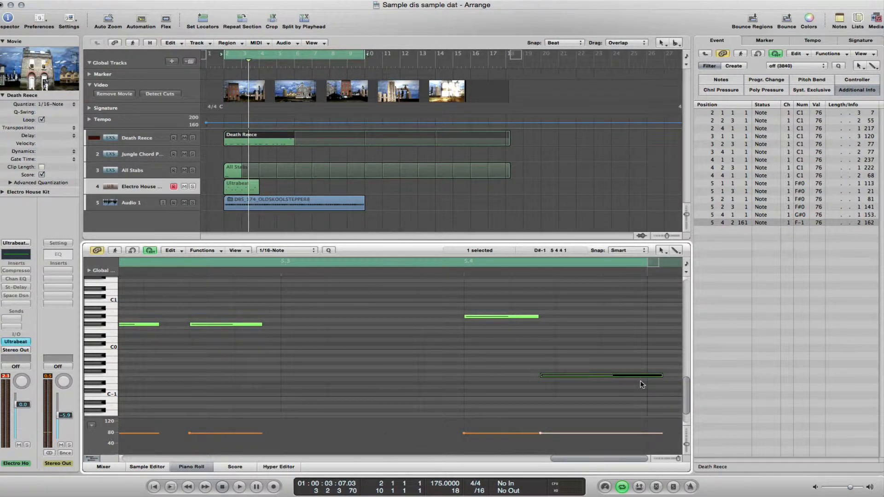
{"action": "key", "text": "super+z"}
{"action": "key", "text": "super+z"}
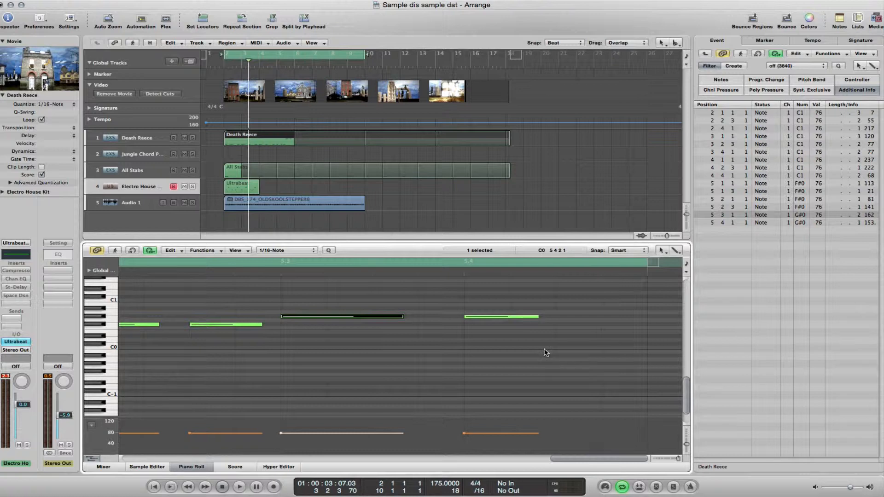
- Choose the Pencil Tool as the Piano Roll's secondary tool and draw a D0 note at 5 3 2
{"action": "left_click", "coordinate": [675, 251]}
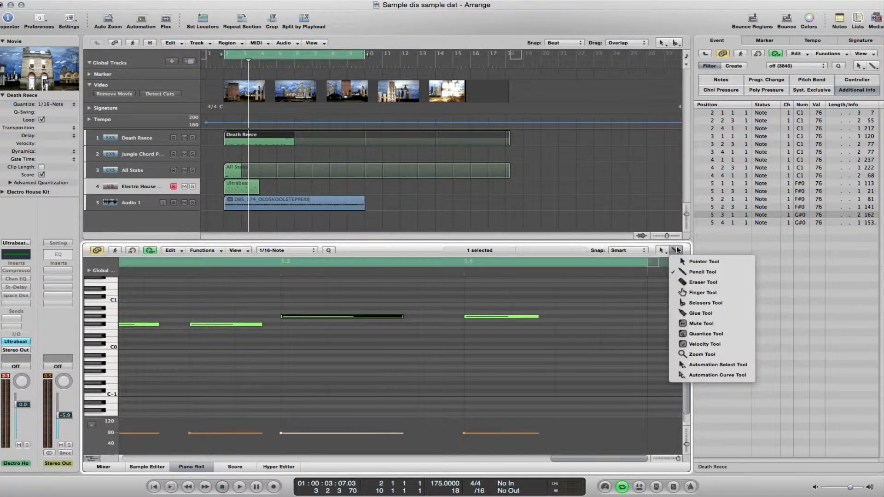
{"action": "left_click", "coordinate": [677, 250]}
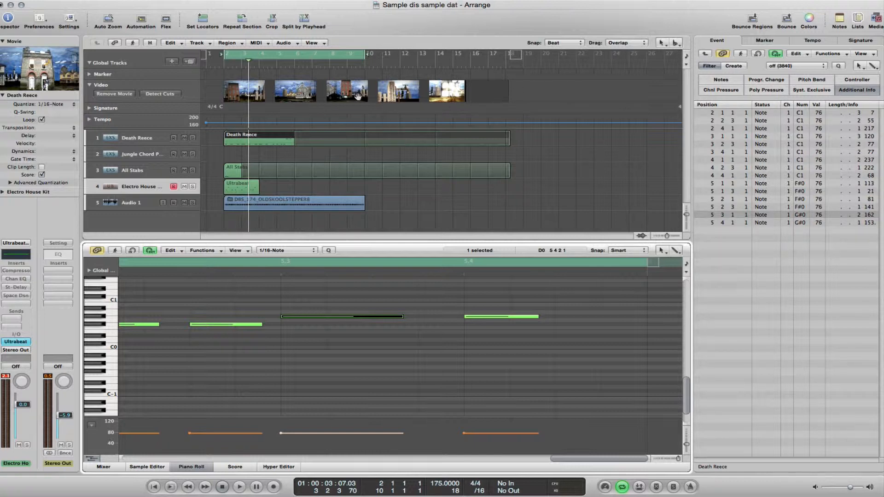
{"action": "left_click", "coordinate": [676, 251]}
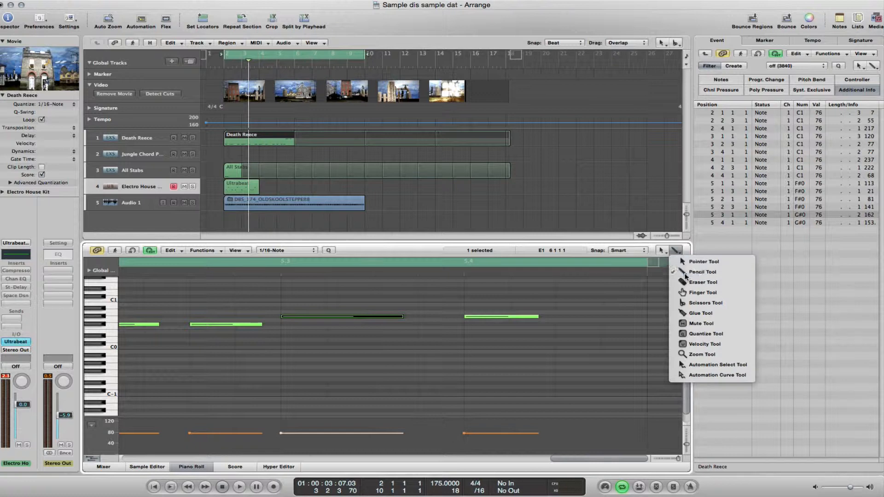
{"action": "left_click", "coordinate": [686, 275]}
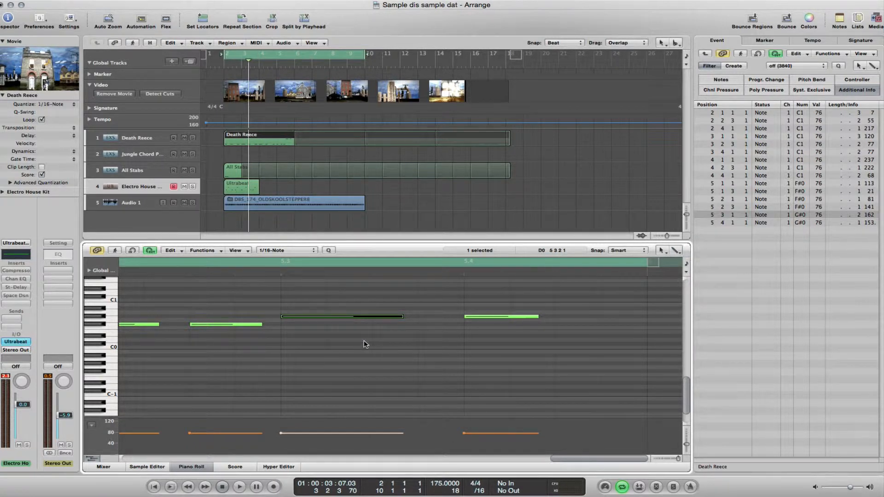
{"action": "left_click", "coordinate": [328, 341]}
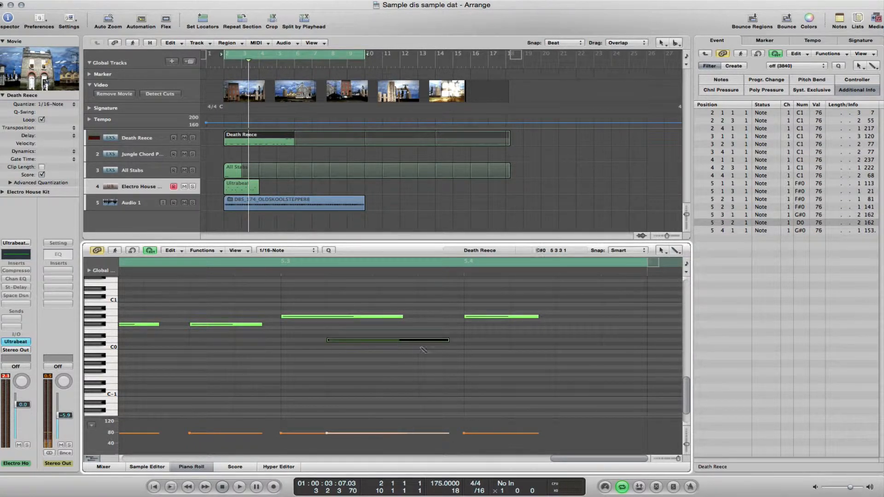
- Draw C#0 notes at 5 4 1, 5 4 2 and 5 4 3, each with a length of 107 ticks
{"action": "left_click", "coordinate": [466, 344]}
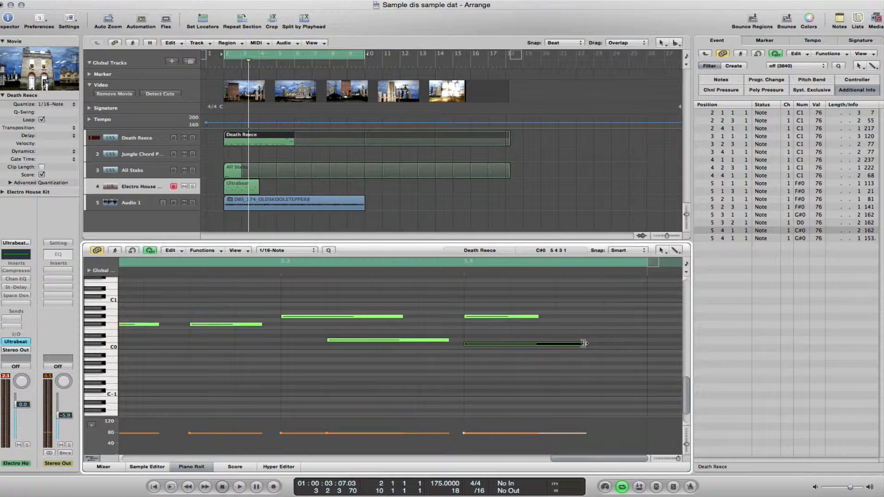
{"action": "left_click_drag", "start_coordinate": [584, 343], "coordinate": [483, 344]}
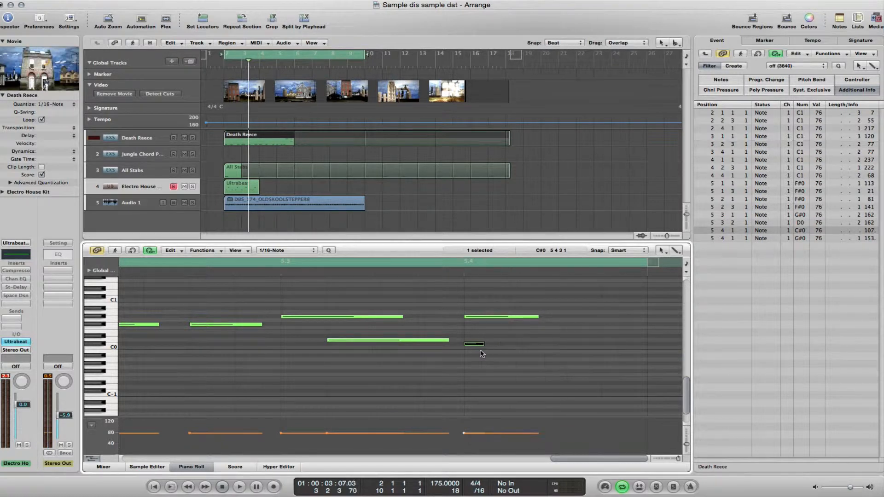
{"action": "left_click", "coordinate": [520, 344]}
{"action": "left_click", "coordinate": [566, 344]}
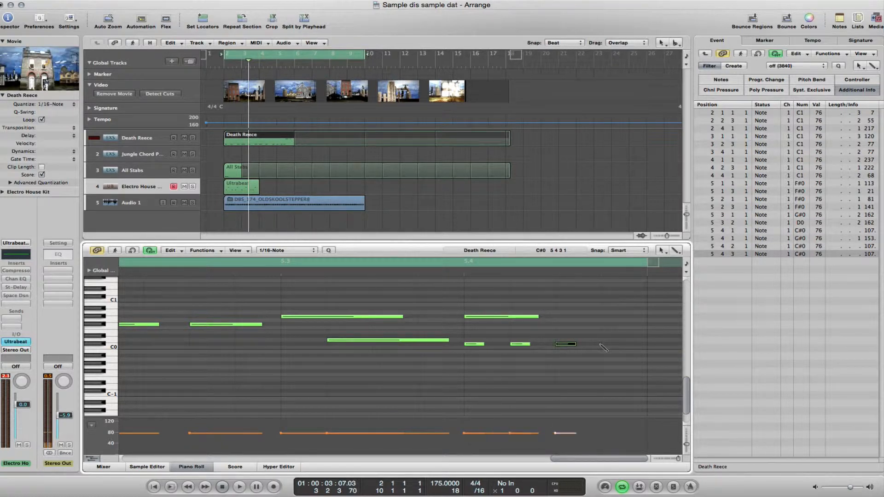
- Draw short C#0 notes at 5 4 3, 5 4 4 and 6 1 1, plus D#0, F#0 and B0 notes at 5 4 4
{"action": "left_click", "coordinate": [566, 344]}
{"action": "left_click_drag", "start_coordinate": [574, 345], "coordinate": [558, 345]}
{"action": "left_click", "coordinate": [604, 344]}
{"action": "left_click", "coordinate": [604, 344]}
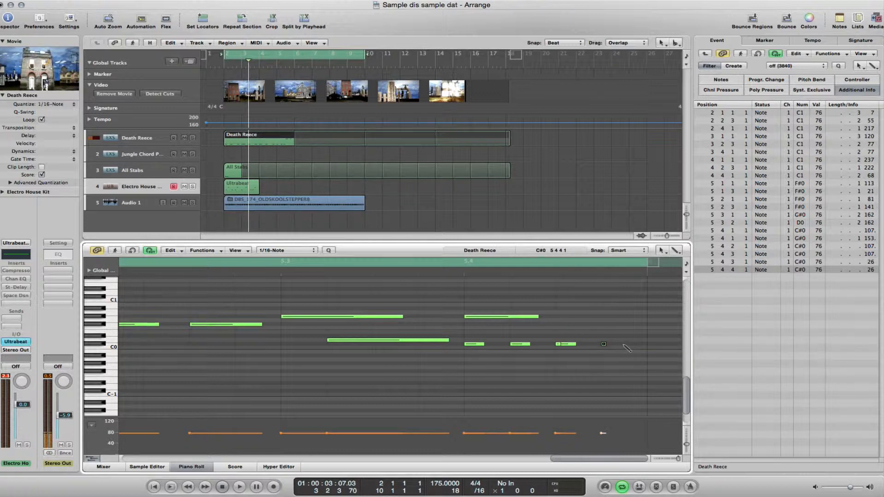
{"action": "left_click", "coordinate": [649, 344]}
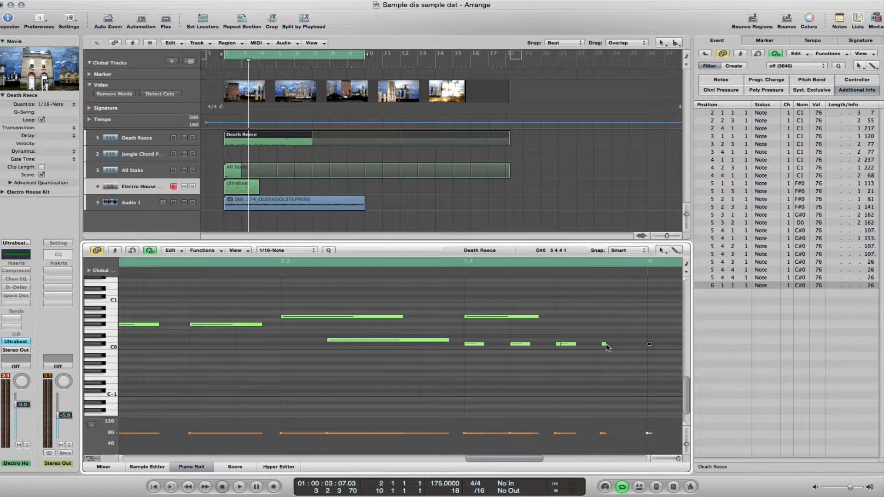
{"action": "left_click_drag", "start_coordinate": [604, 345], "coordinate": [618, 305]}
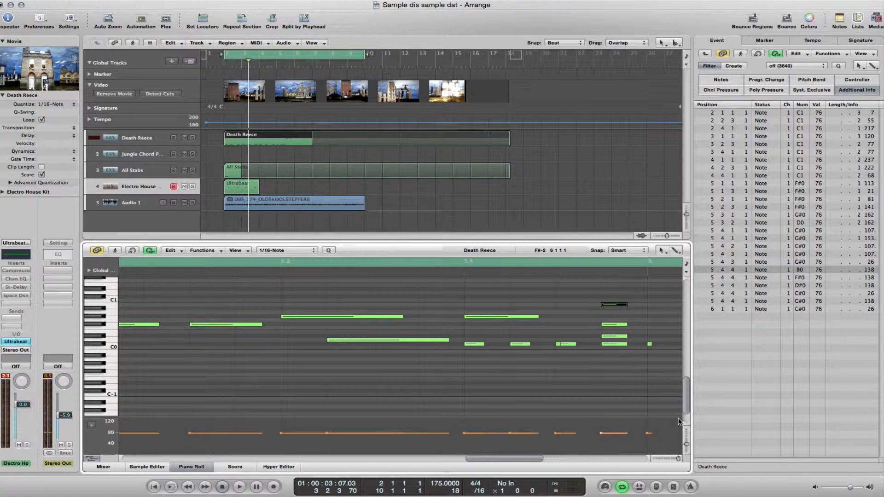
- Undo all note edits made after drawing the D0 note at 5 3 2
{"action": "key", "text": "super+z"}
{"action": "key", "text": "super+z"}
{"action": "key", "text": "super+z"}
{"action": "key", "text": "super+z"}
{"action": "key", "text": "super+z"}
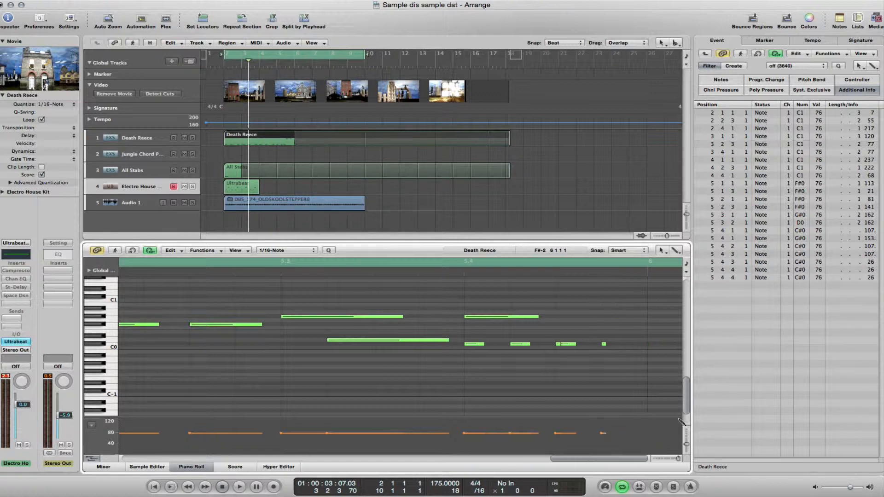
{"action": "key", "text": "super+z"}
{"action": "key", "text": "super+z"}
{"action": "key", "text": "super+z"}
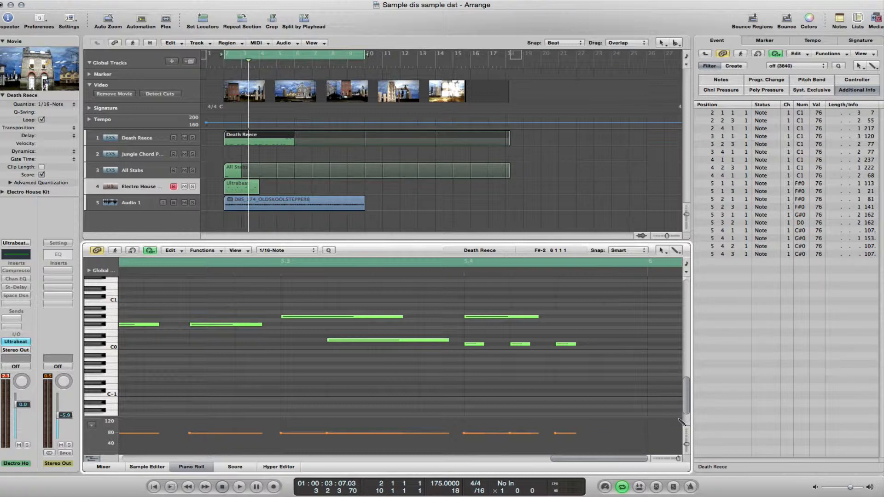
{"action": "key", "text": "super+z"}
{"action": "key", "text": "super+z"}
{"action": "key", "text": "super+z"}
{"action": "key", "text": "super+z"}
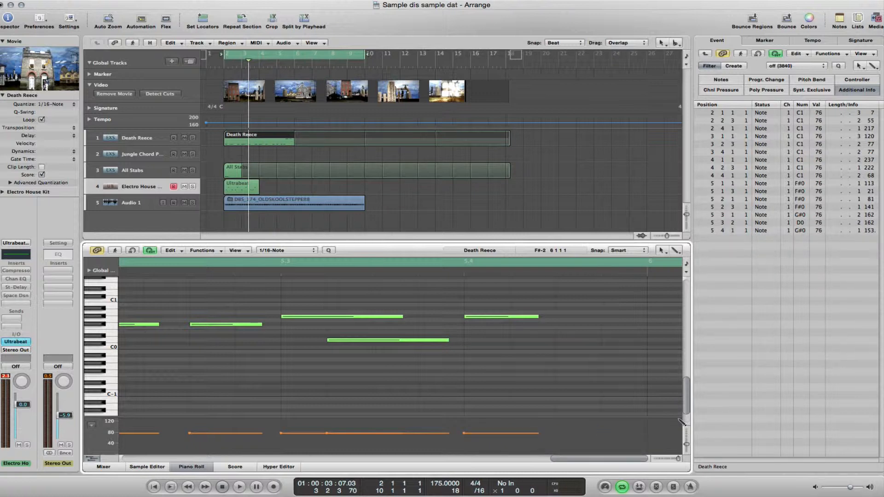
- Review the Undo History list, close it, and delete the D0 note at 5 3 2
{"action": "left_click", "coordinate": [170, 250]}
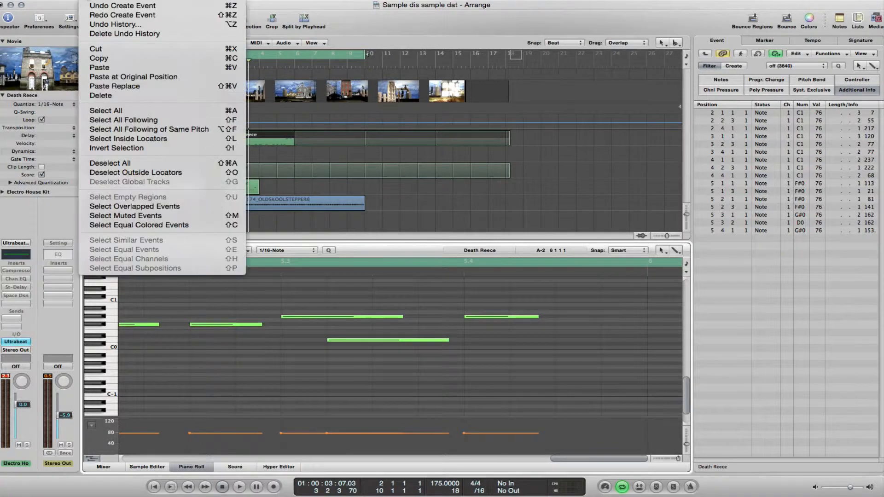
{"action": "left_click", "coordinate": [104, 24]}
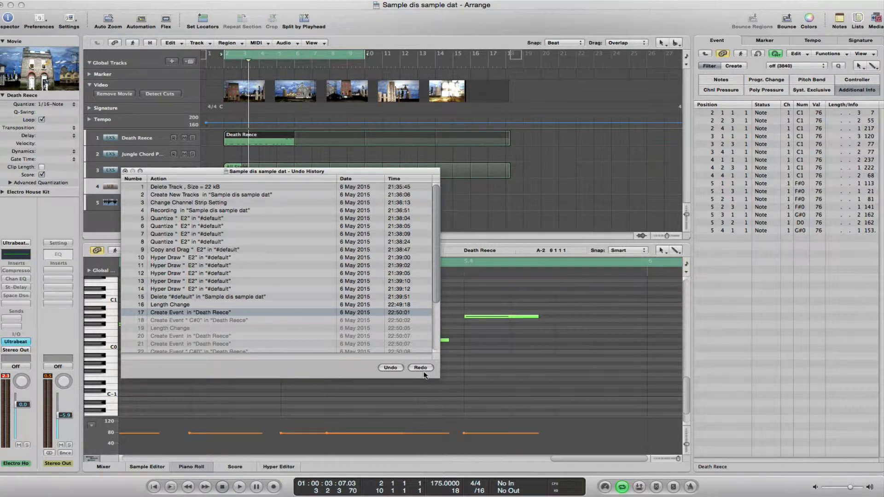
{"action": "left_click", "coordinate": [124, 171]}
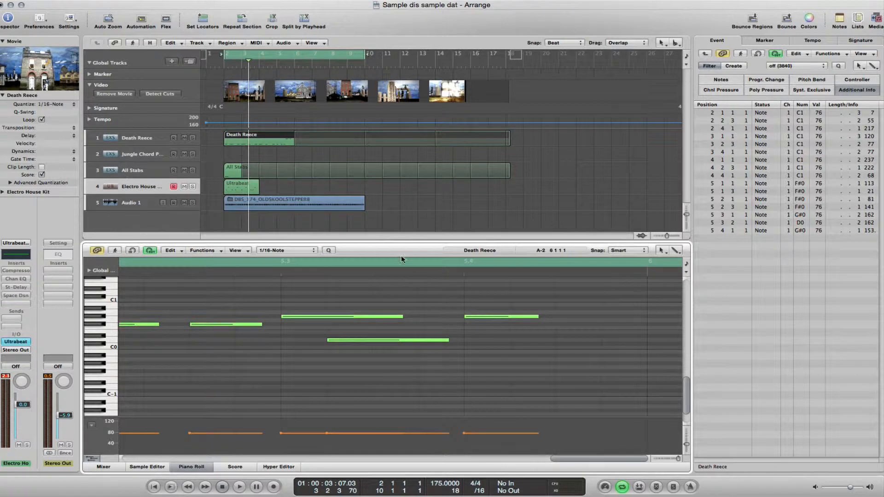
{"action": "left_click", "coordinate": [426, 340]}
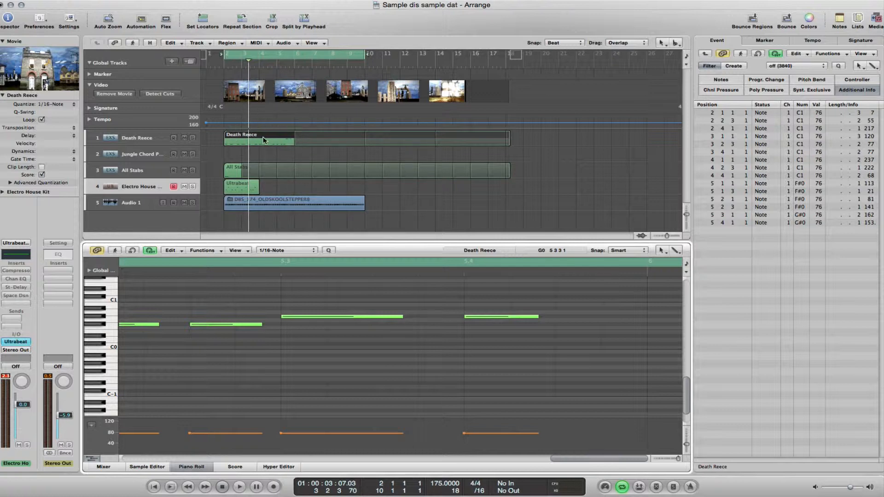
- Collapse and expand the Global Tracks in the Arrange area
{"action": "left_click", "coordinate": [87, 62]}
{"action": "left_click", "coordinate": [89, 64]}
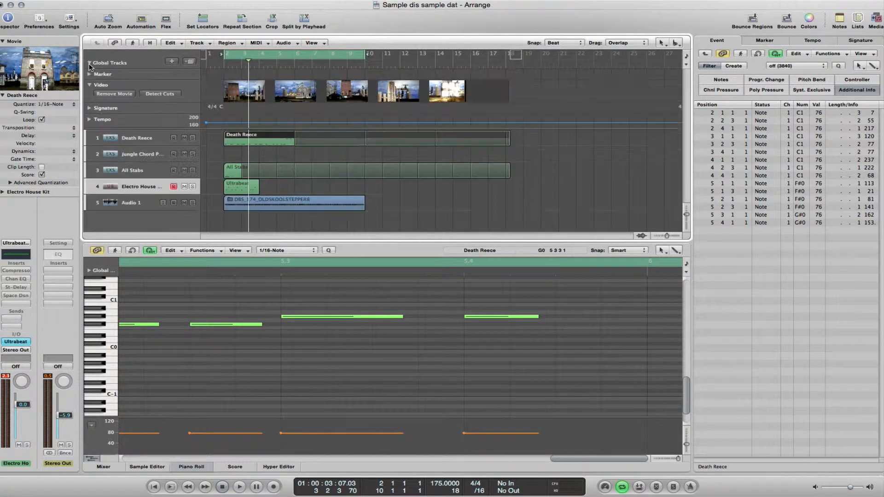
{"action": "left_click", "coordinate": [90, 64]}
{"action": "left_click", "coordinate": [89, 63]}
- Hide the Tempo track from the Global Tracks and show it again
{"action": "right_click", "coordinate": [107, 61]}
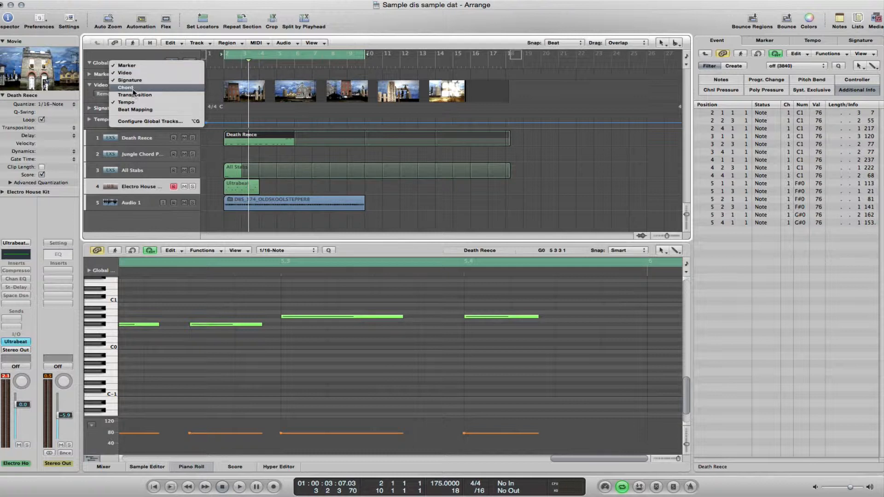
{"action": "left_click", "coordinate": [133, 104]}
{"action": "right_click", "coordinate": [110, 61]}
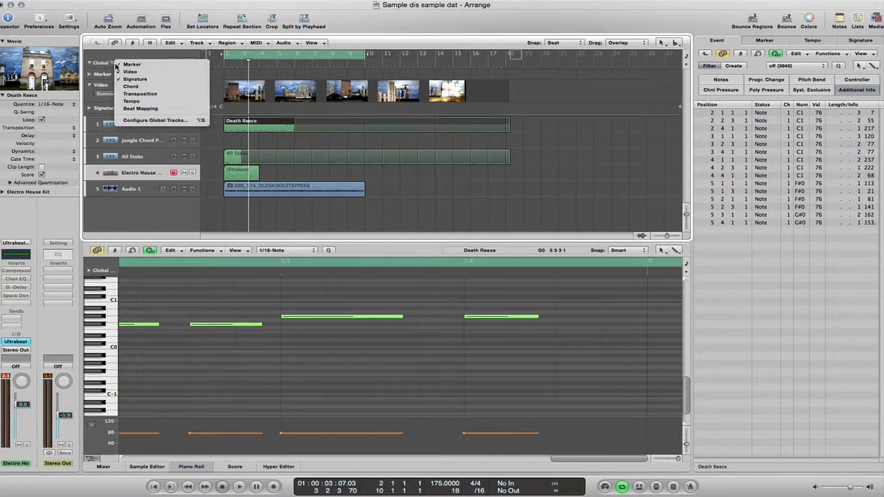
{"action": "left_click", "coordinate": [236, 201]}
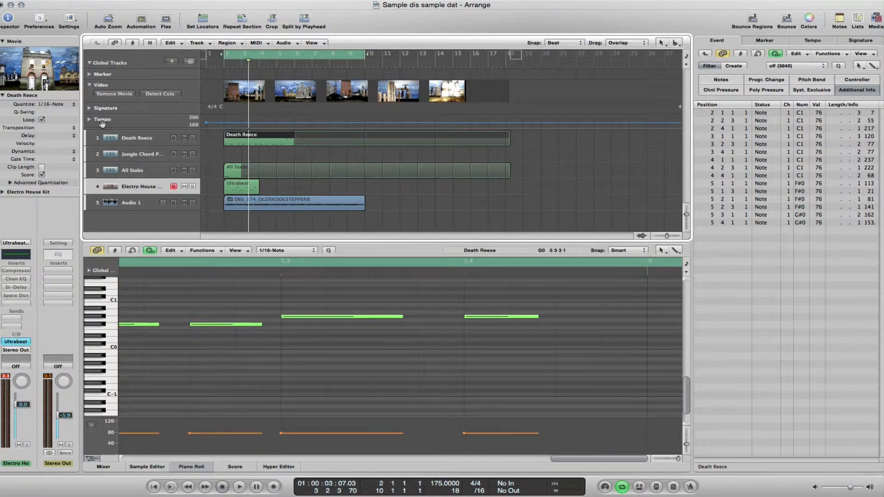
- Increase the height of the Global Tracks lanes from below the Tempo track
{"action": "left_click_drag", "start_coordinate": [94, 129], "coordinate": [96, 157]}
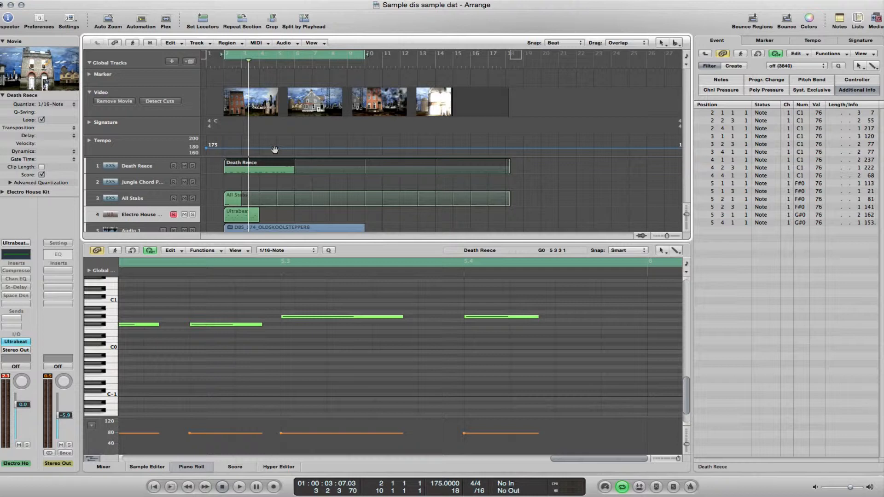
- Add a tempo point at bar 4, raise it to 206 and curve the tempo rise leading up to it
{"action": "scroll", "coordinate": [279, 148], "scroll_direction": "down", "scroll_amount": 1}
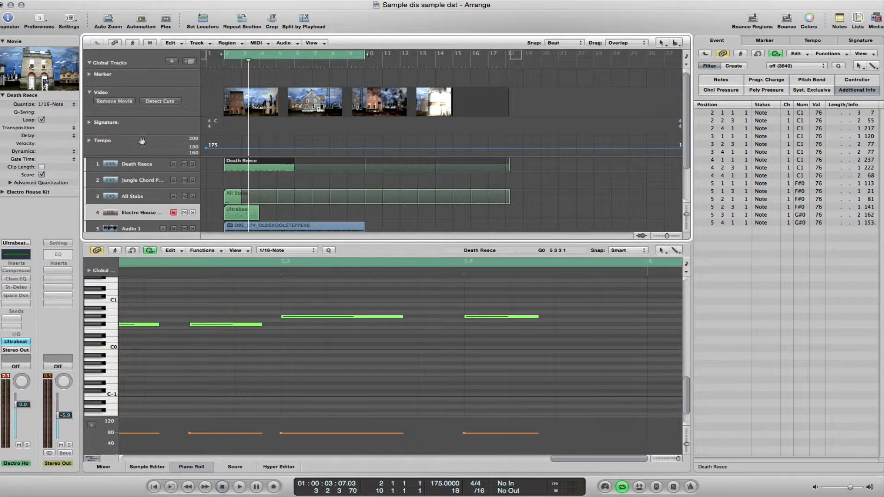
{"action": "left_click", "coordinate": [262, 149]}
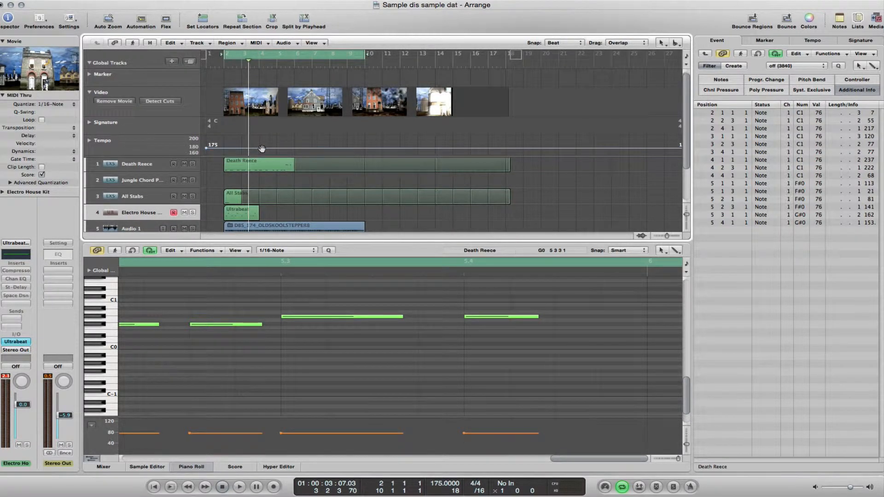
{"action": "left_click", "coordinate": [261, 148]}
{"action": "left_click_drag", "start_coordinate": [262, 149], "coordinate": [262, 145]}
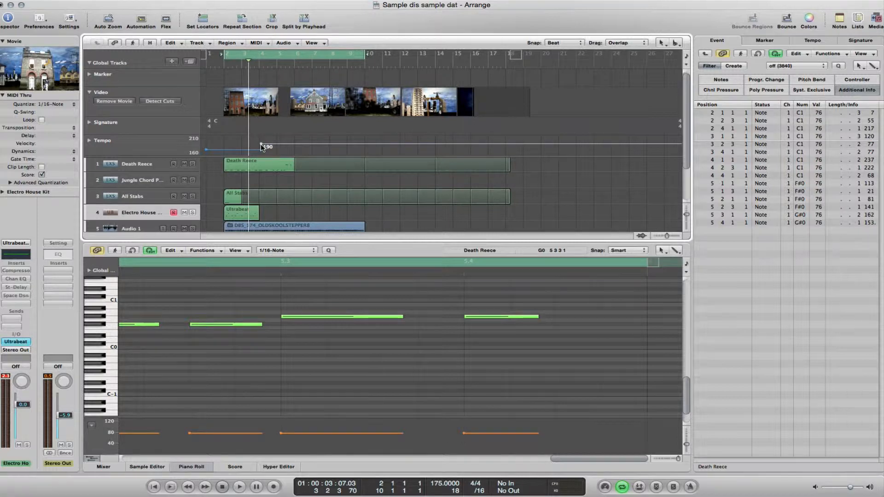
{"action": "mouse_move", "coordinate": [261, 144]}
{"action": "left_mouse_down"}
{"action": "mouse_move", "coordinate": [270, 147]}
{"action": "mouse_move", "coordinate": [264, 138]}
{"action": "mouse_move", "coordinate": [257, 154]}
{"action": "left_mouse_up"}
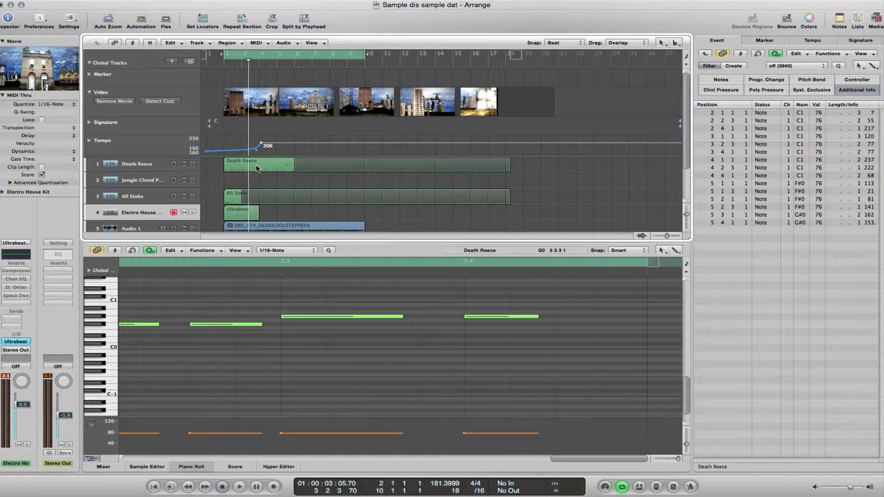
- Lower the tempo to 182 from bar 6 and play the project from bar 2 to hear the tempo changes
{"action": "left_click", "coordinate": [228, 67]}
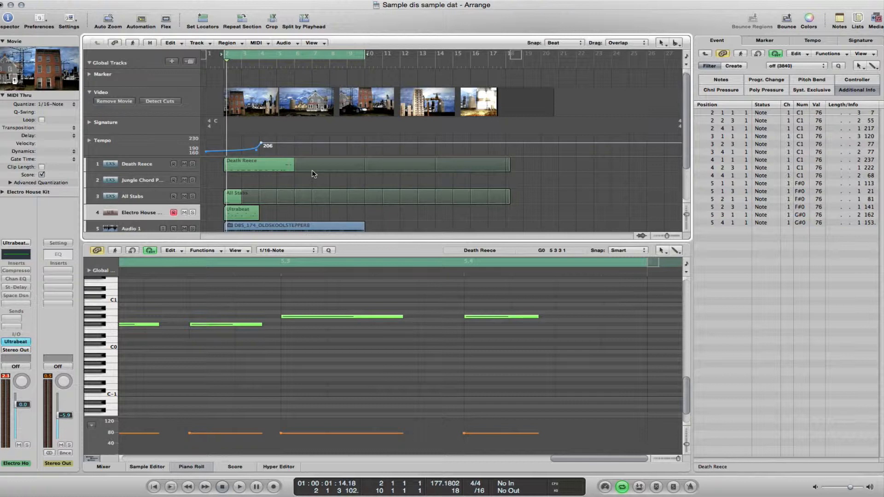
{"action": "left_click", "coordinate": [280, 145]}
{"action": "left_click_drag", "start_coordinate": [287, 146], "coordinate": [313, 153]}
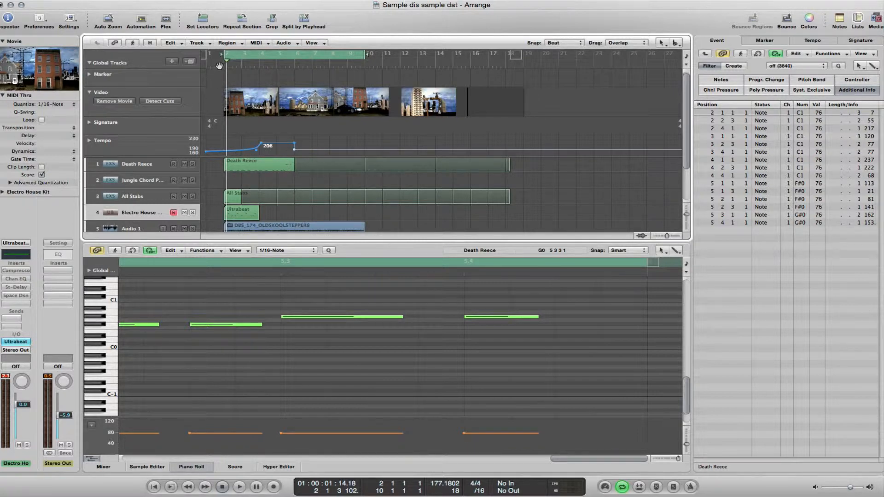
{"action": "key", "text": "space"}
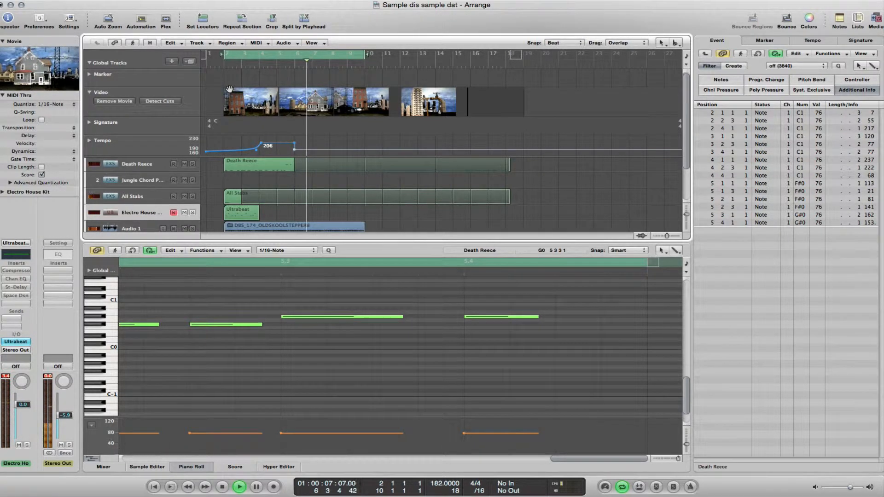
{"action": "key", "text": "space"}
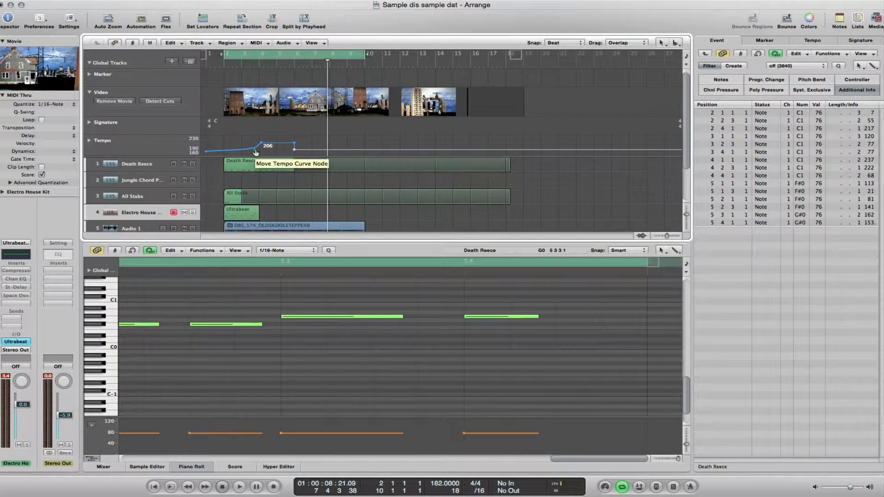
- Reshape the tempo curves into smooth slopes before and after the 206 peak at bar 4, and collapse the Global Tracks
{"action": "left_click_drag", "start_coordinate": [256, 152], "coordinate": [263, 156]}
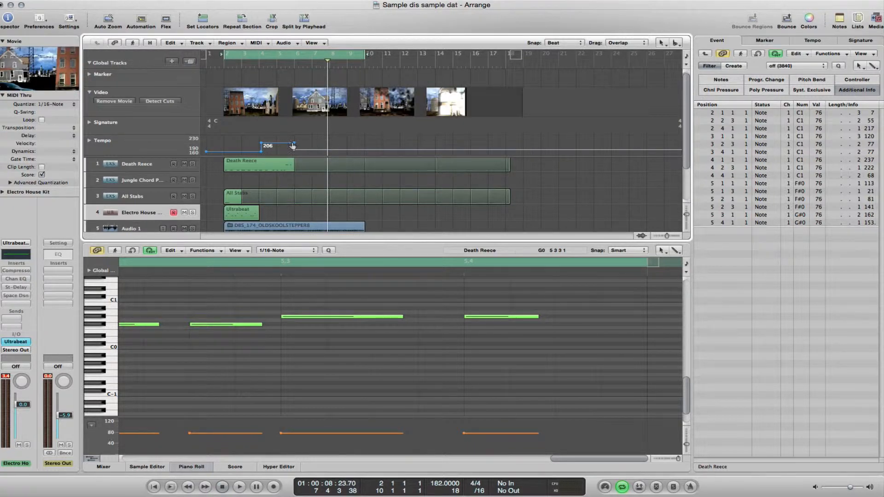
{"action": "left_click_drag", "start_coordinate": [293, 146], "coordinate": [257, 150]}
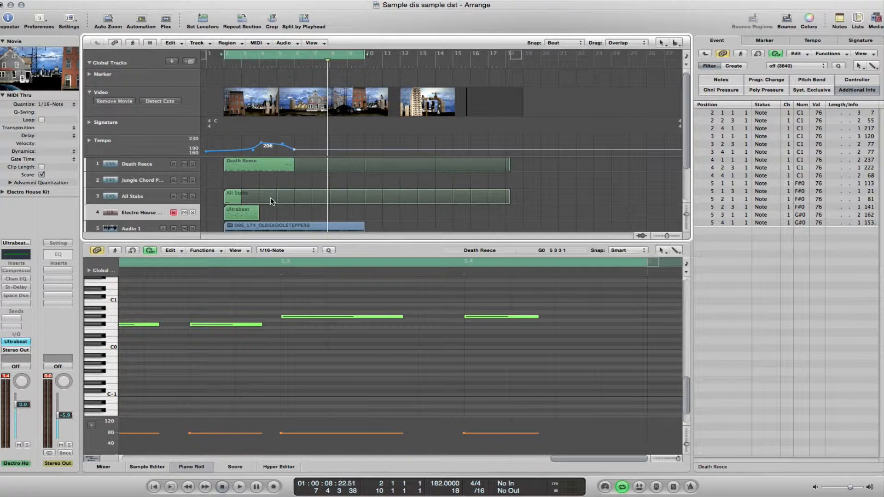
{"action": "scroll", "coordinate": [272, 195], "scroll_direction": "down", "scroll_amount": 2}
{"action": "scroll", "coordinate": [271, 195], "scroll_direction": "up", "scroll_amount": 3}
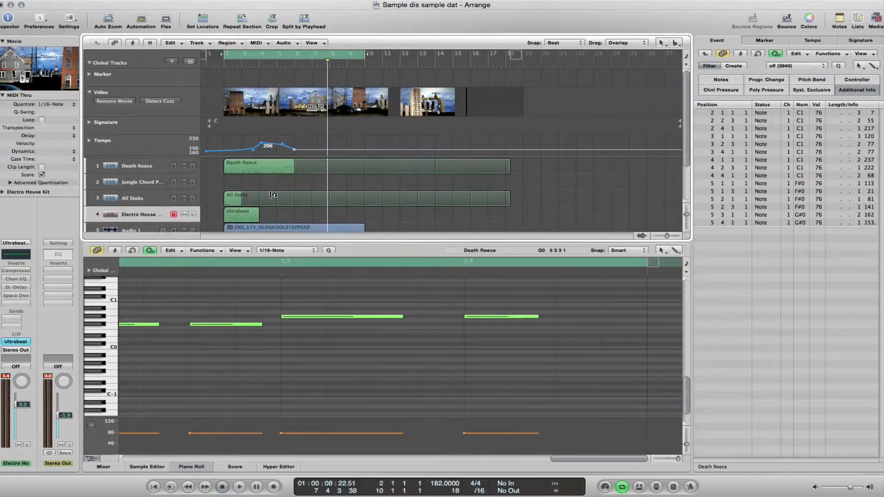
{"action": "left_click", "coordinate": [89, 63]}
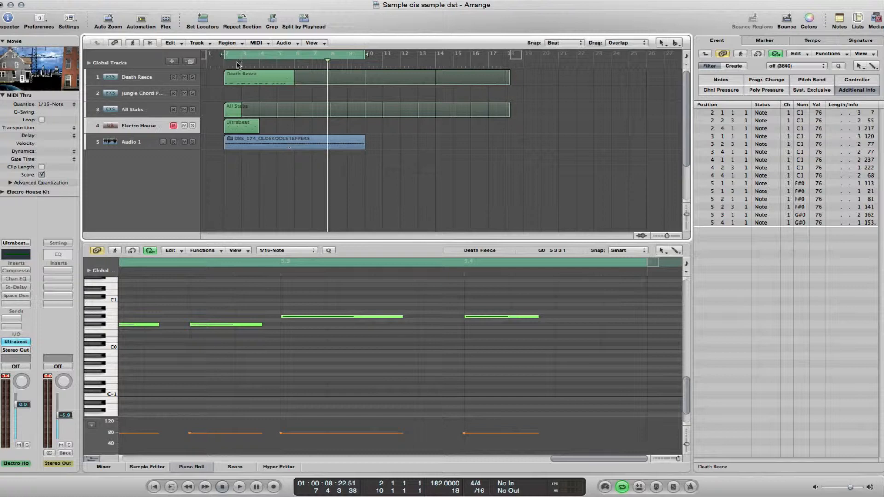
- Show and hide the track automation lanes in the Arrange area twice
{"action": "left_click", "coordinate": [141, 19]}
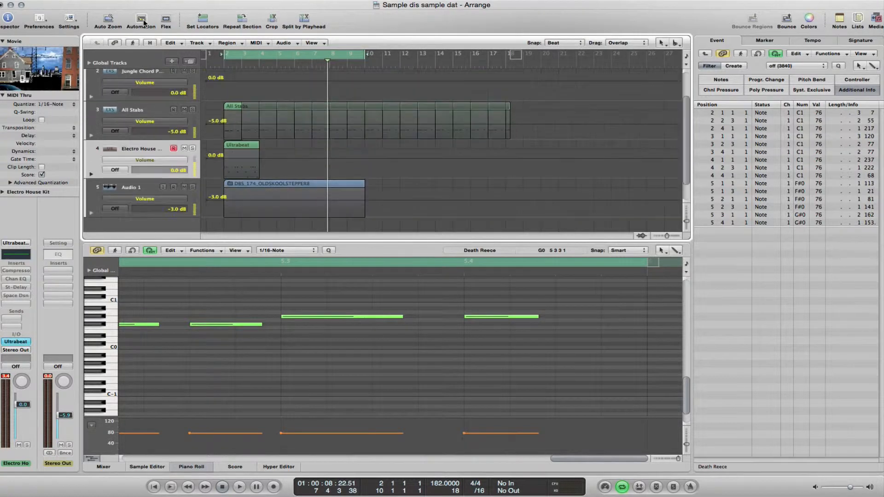
{"action": "left_click", "coordinate": [143, 21]}
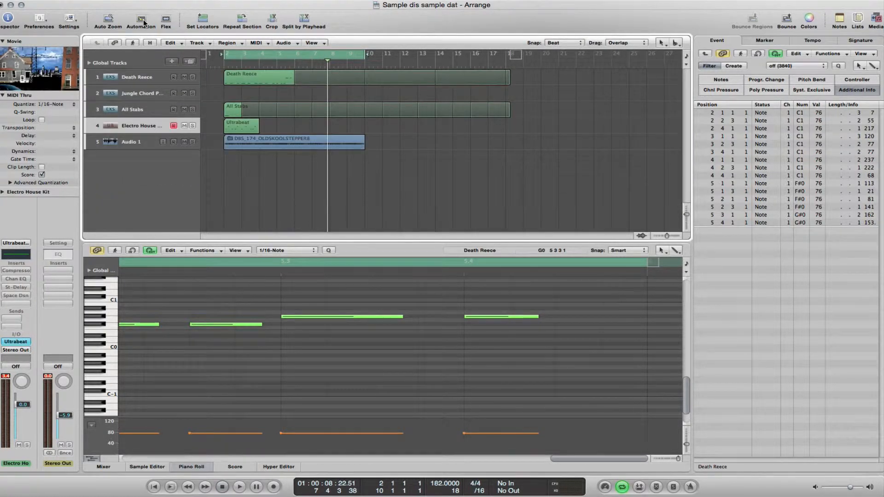
{"action": "left_click", "coordinate": [143, 21]}
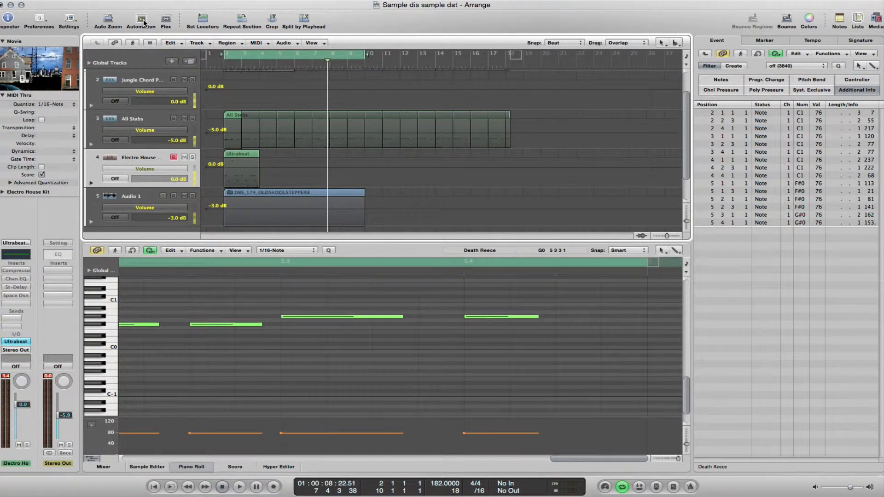
{"action": "left_click", "coordinate": [144, 21]}
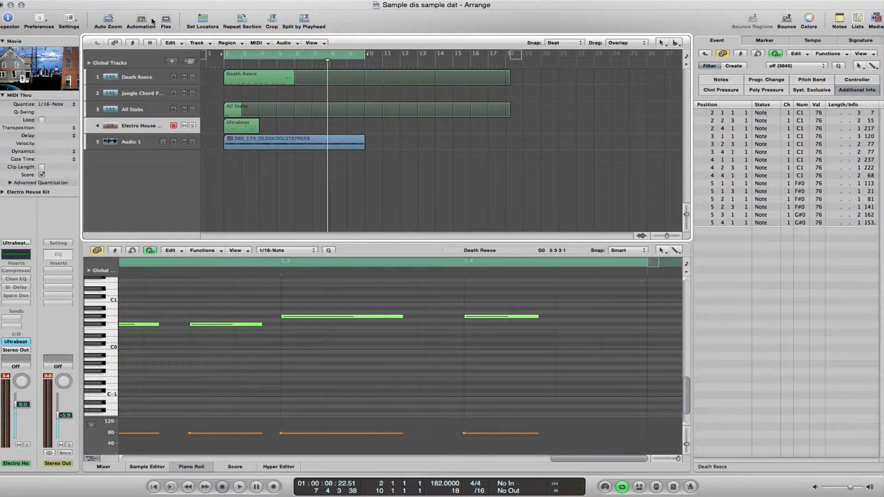
- Play the project briefly, stop it and show the track automation lanes down to the Audio 1 track
{"action": "key", "text": "space"}
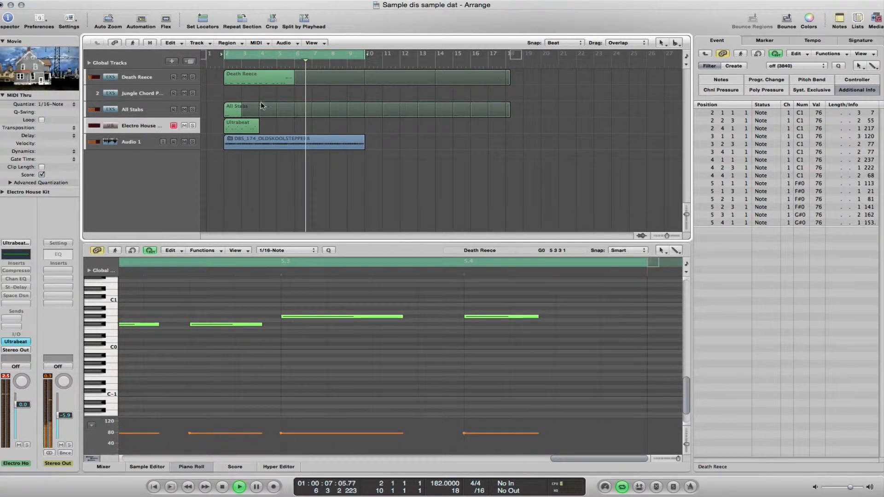
{"action": "key", "text": "space"}
{"action": "key", "text": "a"}
{"action": "scroll", "coordinate": [296, 135], "scroll_direction": "down", "scroll_amount": 2}
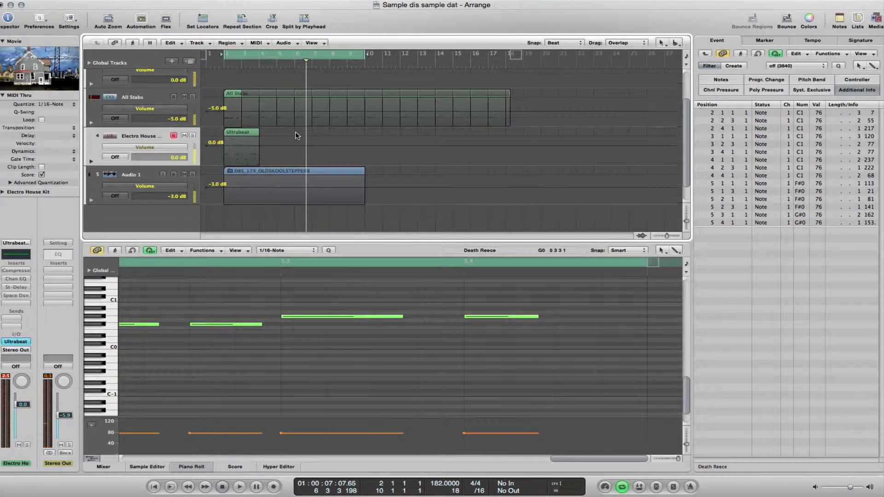
{"action": "scroll", "coordinate": [295, 135], "scroll_direction": "down", "scroll_amount": 1}
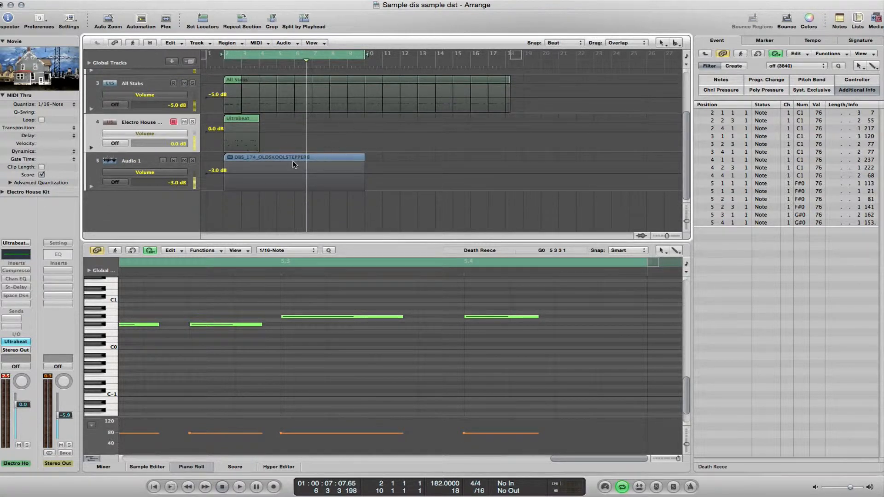
- Add two volume automation points on Audio 1, the first at -3.0 dB after bar 4 and the second at -∞ before bar 7
{"action": "left_click", "coordinate": [268, 173]}
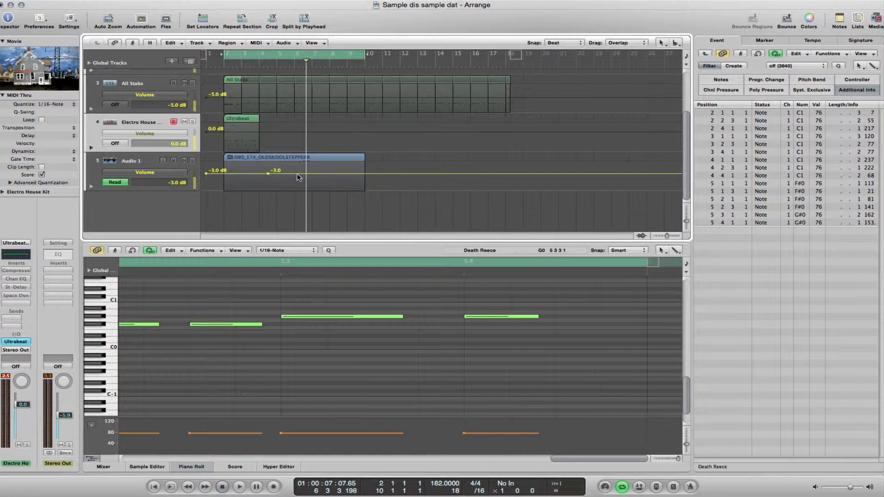
{"action": "left_click", "coordinate": [309, 173]}
{"action": "left_click", "coordinate": [144, 174]}
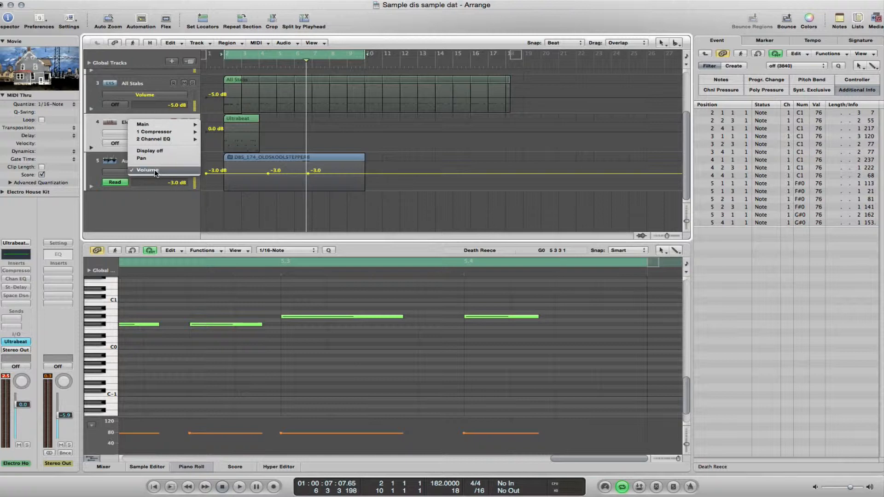
{"action": "left_click", "coordinate": [157, 170]}
{"action": "left_click_drag", "start_coordinate": [308, 174], "coordinate": [310, 202]}
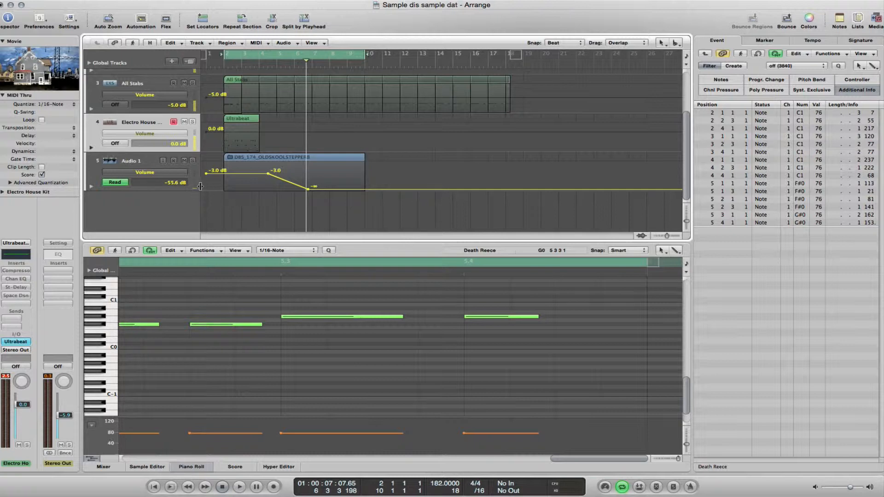
- Play the project, solo Audio 1 to hear its volume fade, and stop playback
{"action": "key", "text": "space"}
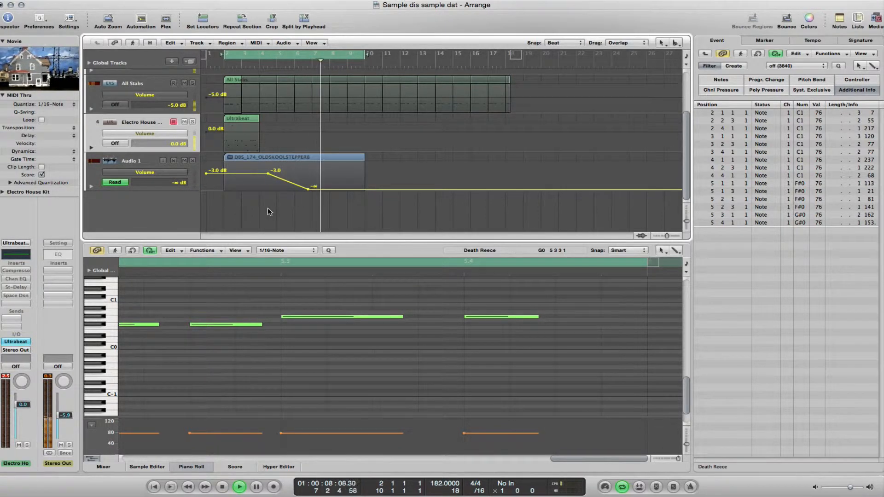
{"action": "left_click", "coordinate": [192, 160]}
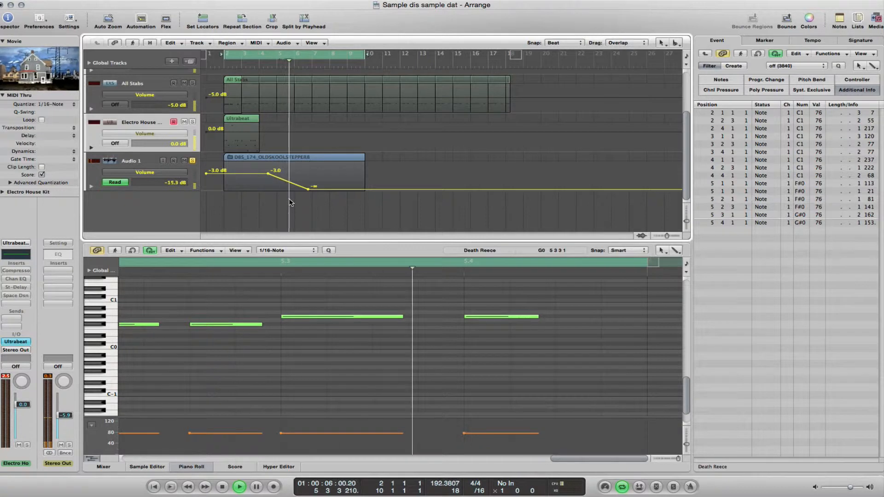
{"action": "key", "text": "space"}
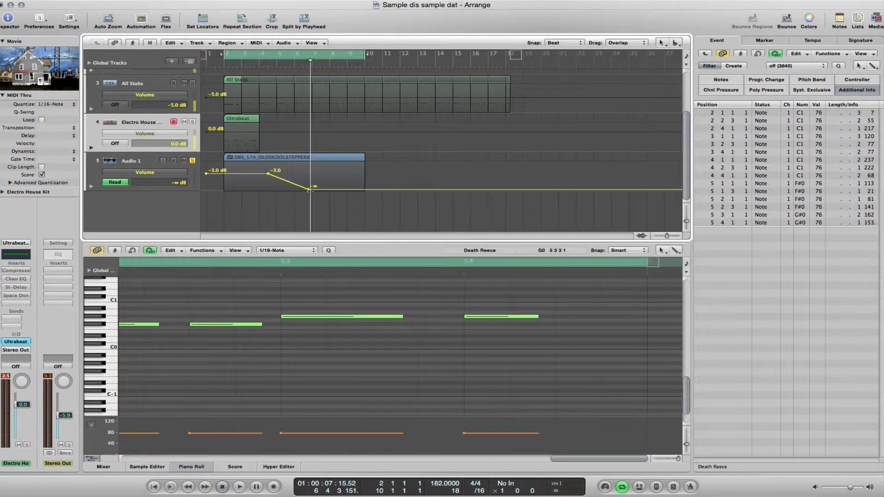
- Add a volume point at -8.3 dB midway along the Audio 1 fade and browse the track's Channel EQ automation parameters
{"action": "left_click", "coordinate": [286, 183]}
{"action": "left_click_drag", "start_coordinate": [287, 183], "coordinate": [287, 178]}
{"action": "left_click", "coordinate": [149, 173]}
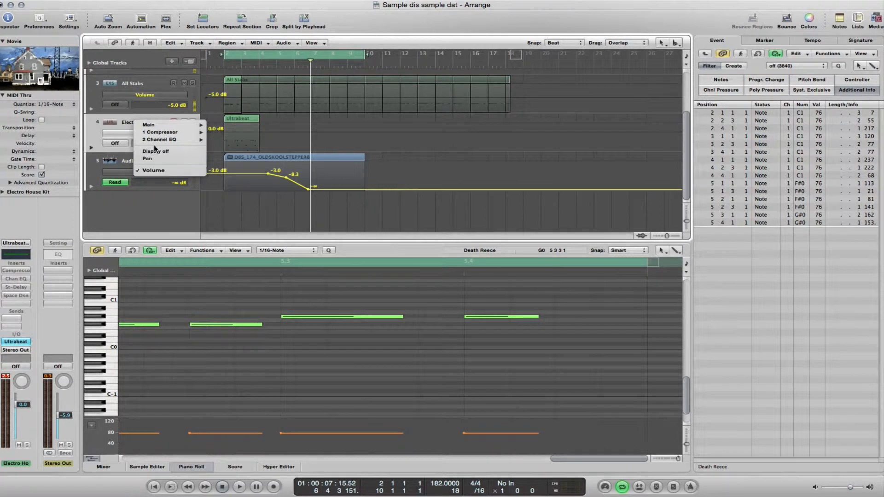
{"action": "mouse_move", "coordinate": [156, 134]}
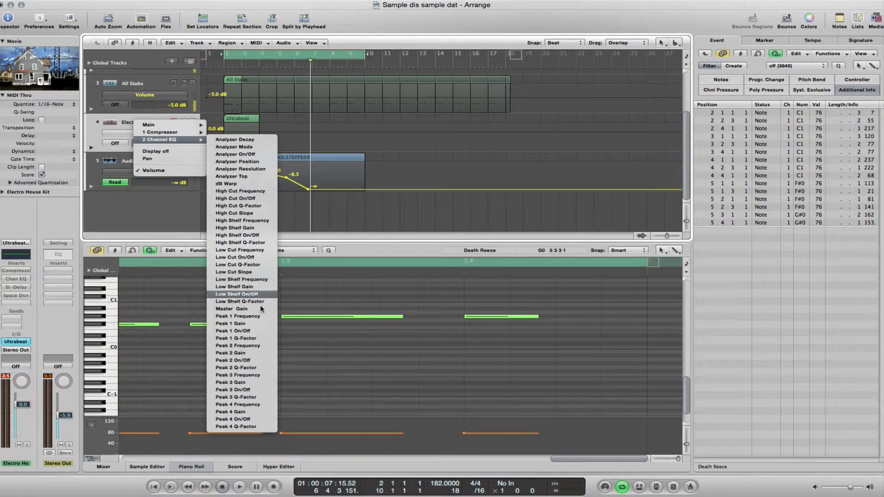
{"action": "left_click", "coordinate": [101, 184]}
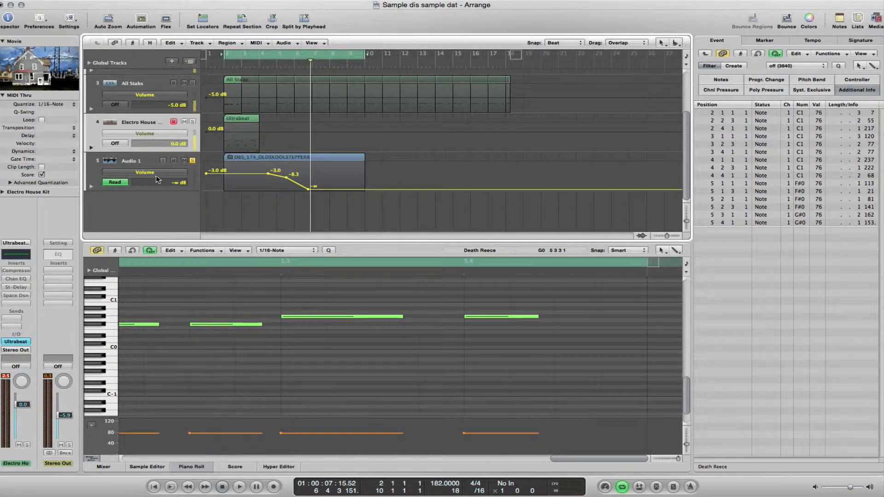
- Select the Audio 1, Electro House and All Stabs tracks in turn to compare their channel strips and contents
{"action": "left_click", "coordinate": [138, 161]}
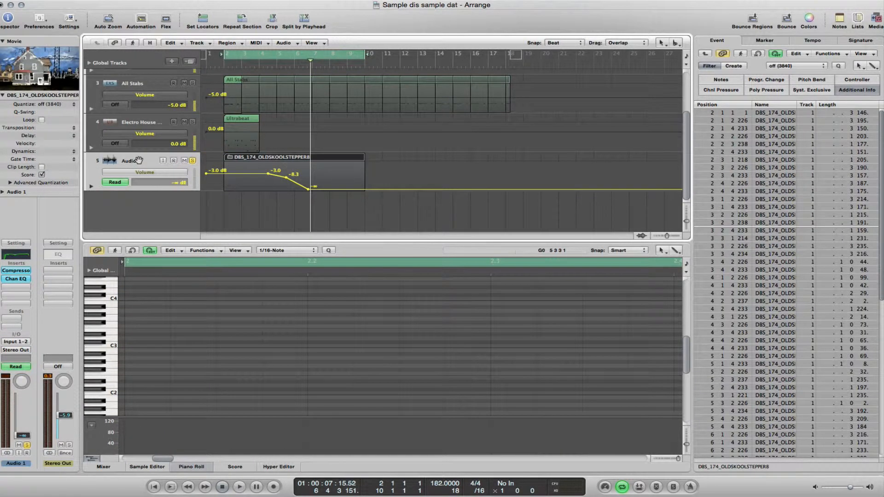
{"action": "left_click", "coordinate": [138, 123]}
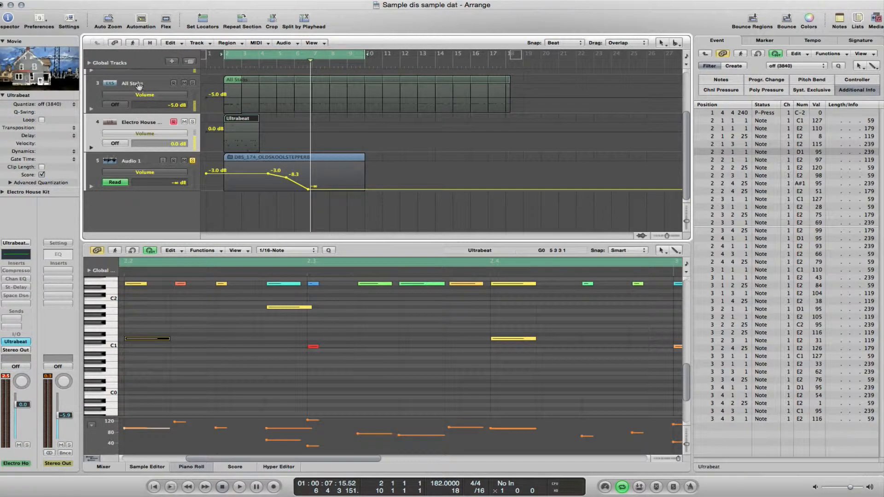
{"action": "left_click", "coordinate": [138, 85]}
{"action": "left_click", "coordinate": [136, 120]}
{"action": "left_click", "coordinate": [129, 160]}
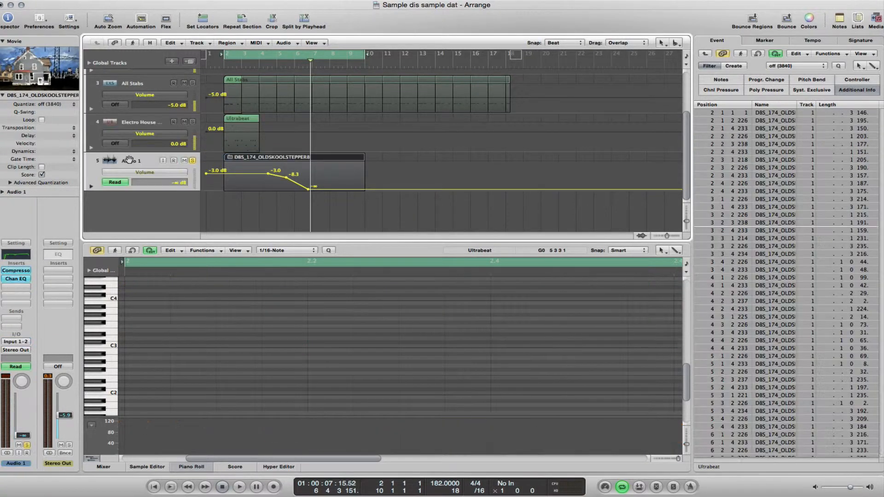
{"action": "left_click", "coordinate": [135, 123]}
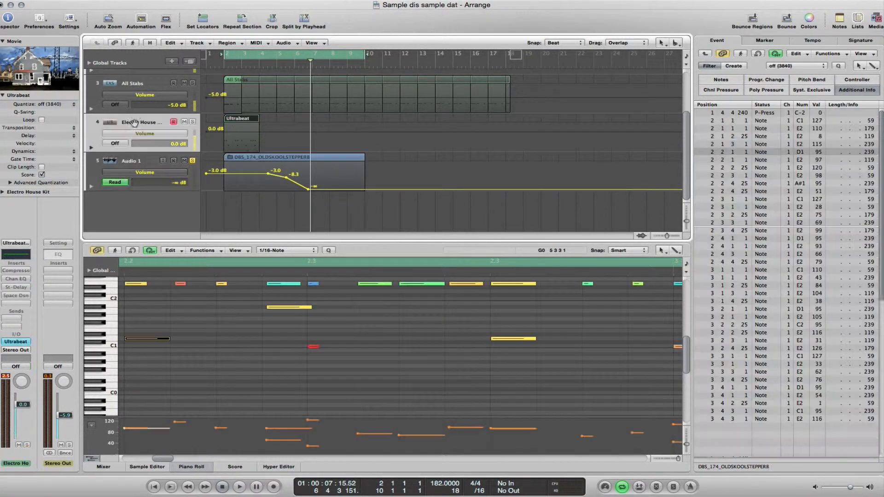
- Solo the All Stabs track in place of Audio 1 and start playback
{"action": "left_click", "coordinate": [140, 84]}
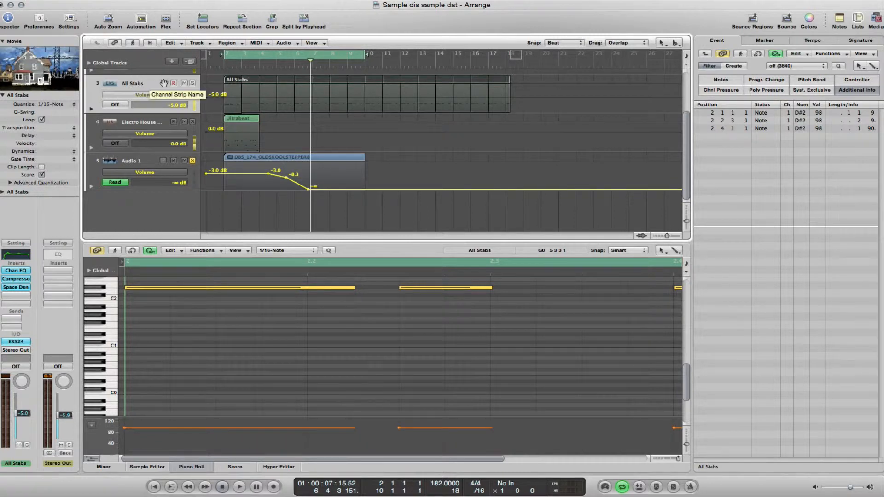
{"action": "left_click", "coordinate": [193, 83]}
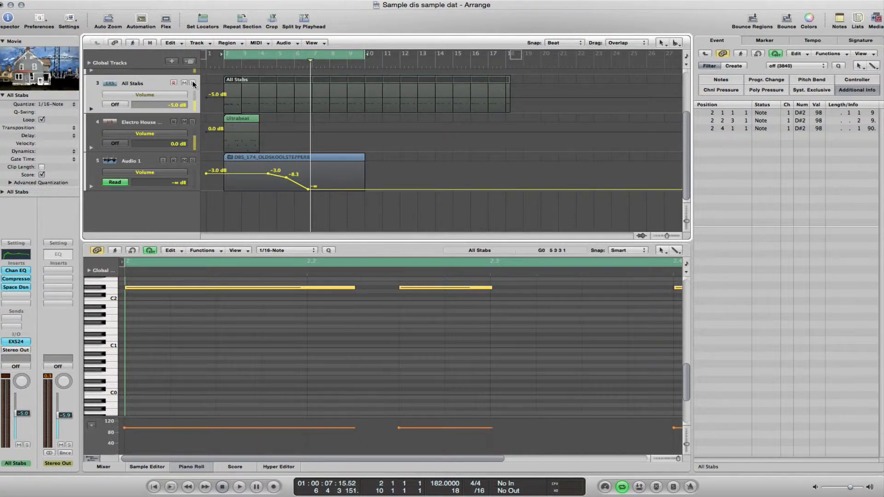
{"action": "key", "text": "space"}
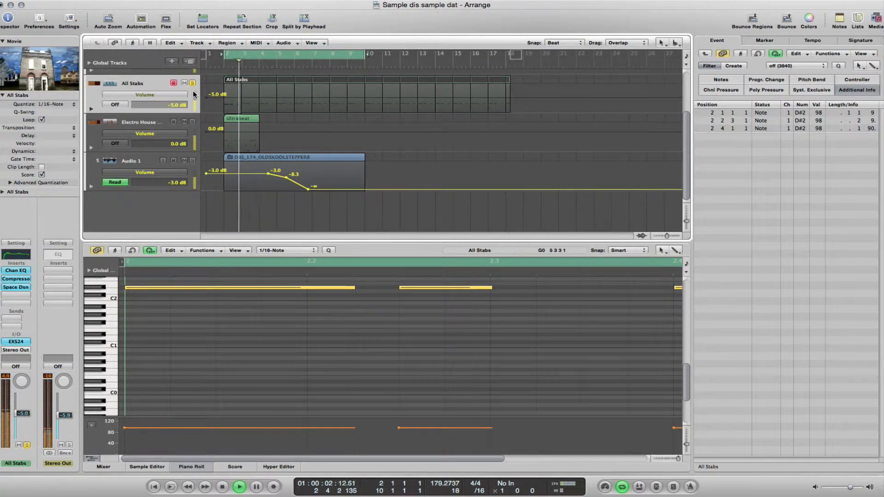
- Stop playback and select the Electro House, All Stabs and Audio 1 tracks in turn to compare their channel strips
{"action": "key", "text": "space"}
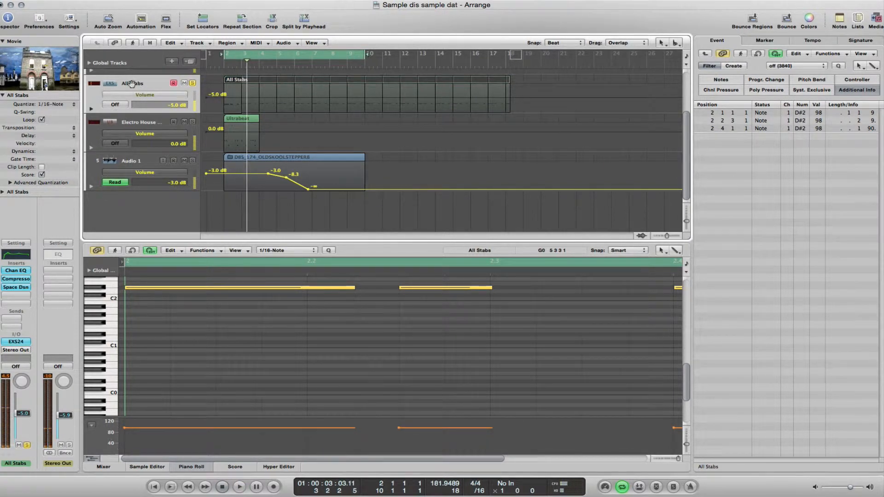
{"action": "left_click", "coordinate": [133, 124]}
{"action": "left_click", "coordinate": [140, 82]}
{"action": "left_click", "coordinate": [138, 121]}
{"action": "left_click", "coordinate": [138, 161]}
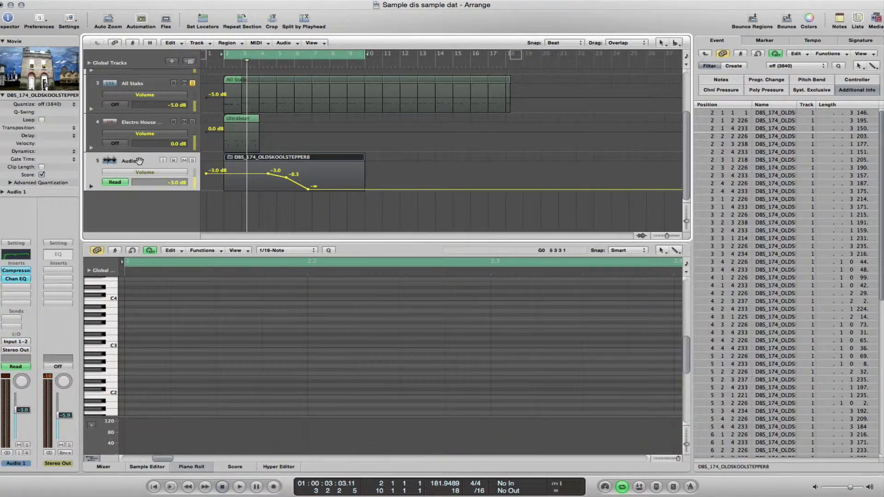
- Insert a stereo AutoFilter in the next free insert slot of the All Stabs track and move its window clear of the tracks
{"action": "left_click", "coordinate": [133, 83]}
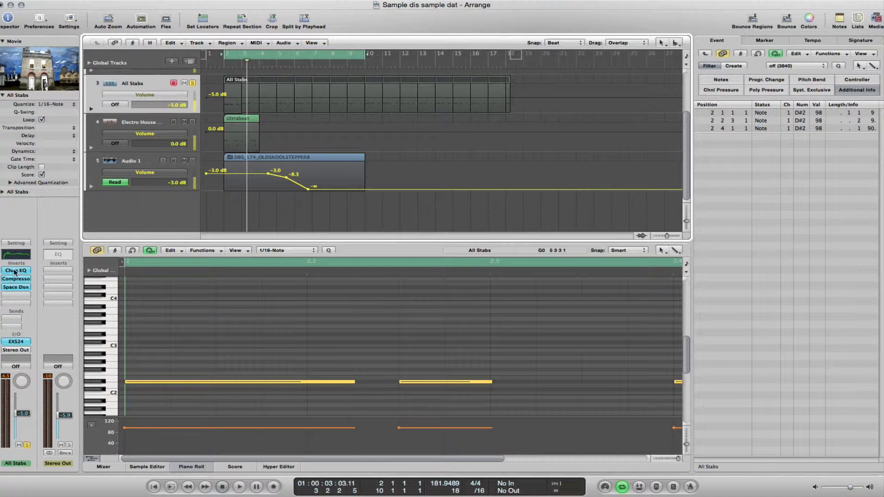
{"action": "left_click", "coordinate": [13, 296]}
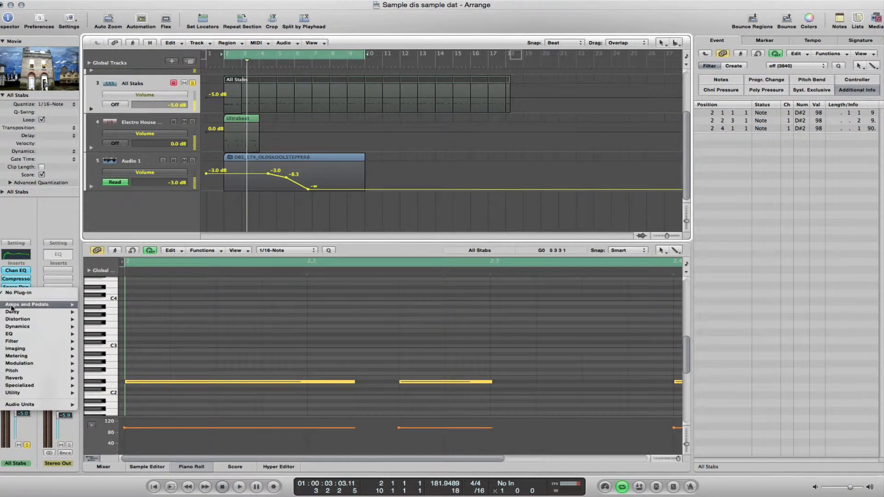
{"action": "mouse_move", "coordinate": [15, 349]}
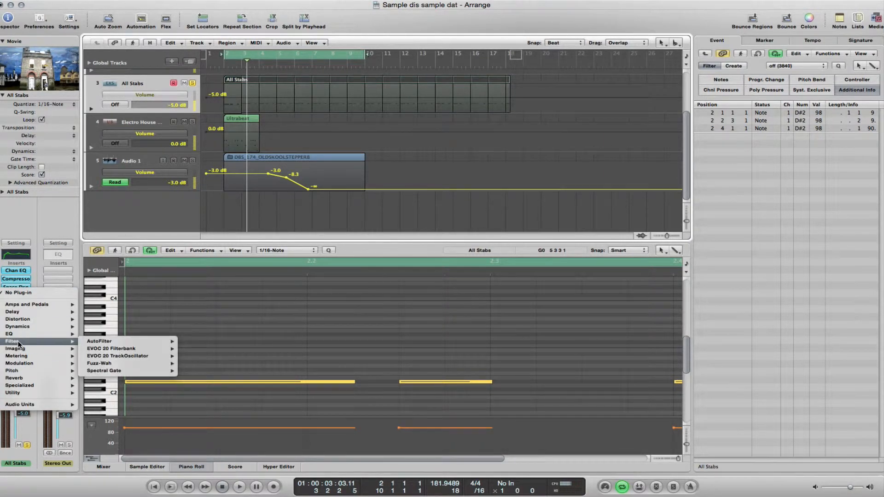
{"action": "mouse_move", "coordinate": [103, 343]}
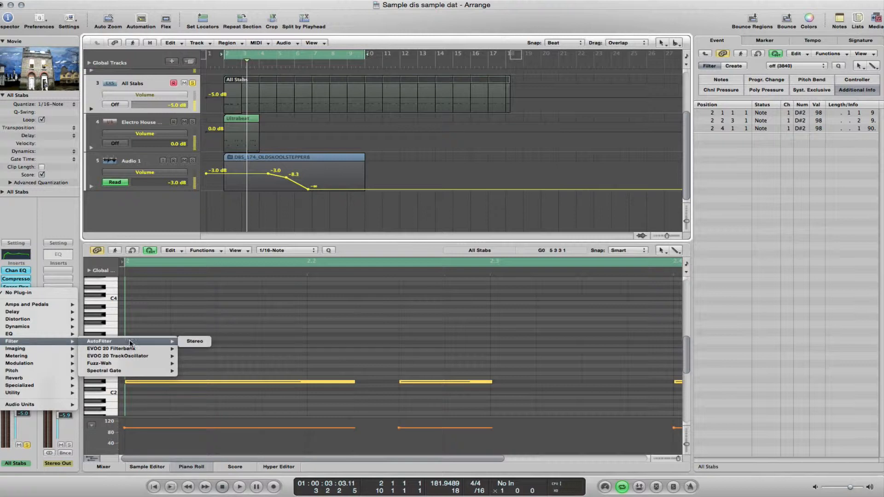
{"action": "left_click", "coordinate": [188, 341]}
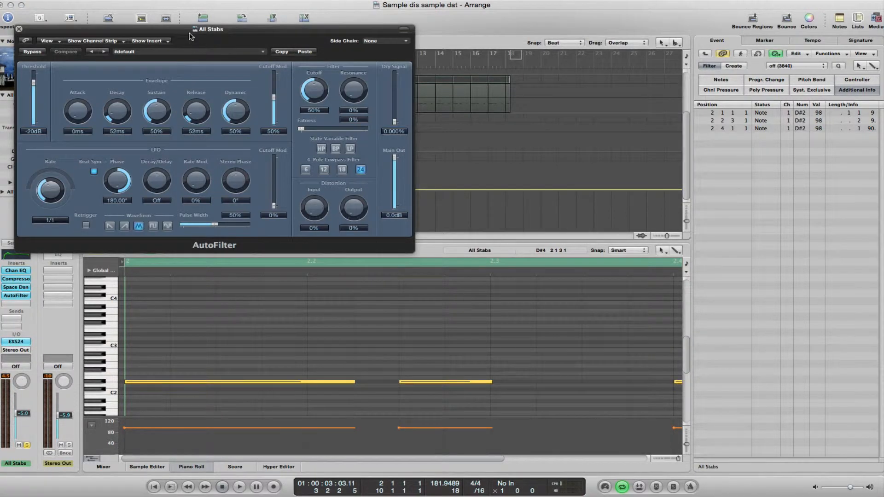
{"action": "left_click_drag", "start_coordinate": [189, 35], "coordinate": [523, 223]}
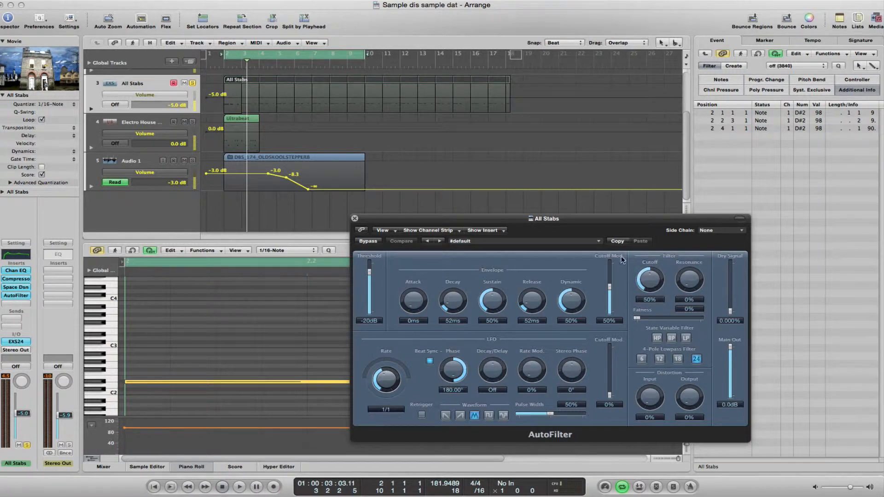
- Switch the AutoFilter to the LP state variable filter and sweep its cutoff during playback, leaving it at 57%
{"action": "left_click", "coordinate": [686, 339]}
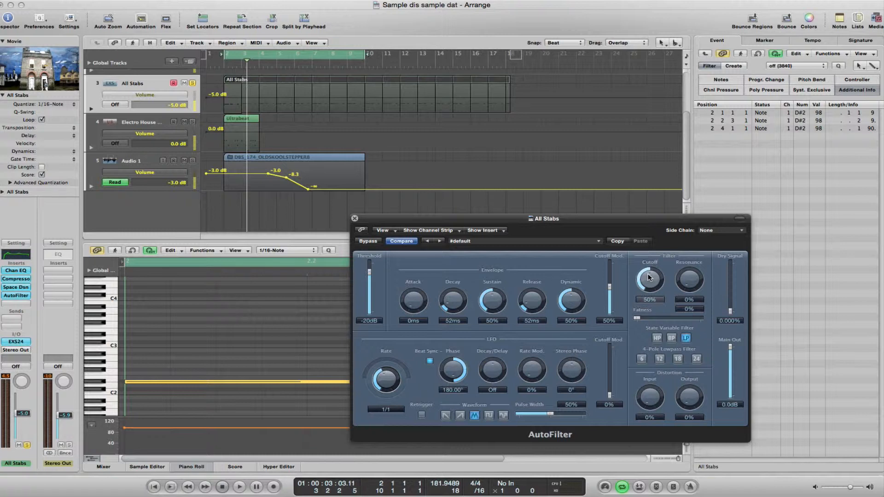
{"action": "key", "text": "space"}
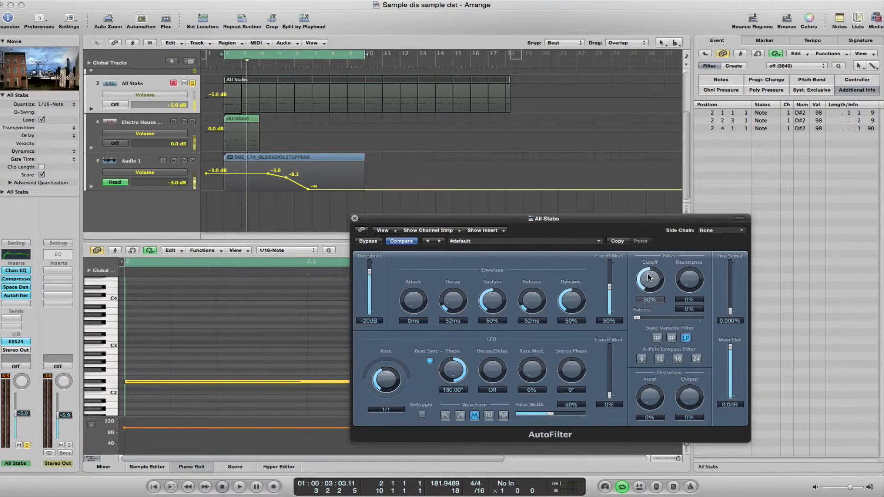
{"action": "left_click_drag", "start_coordinate": [649, 277], "coordinate": [626, 278]}
{"action": "key", "text": "space"}
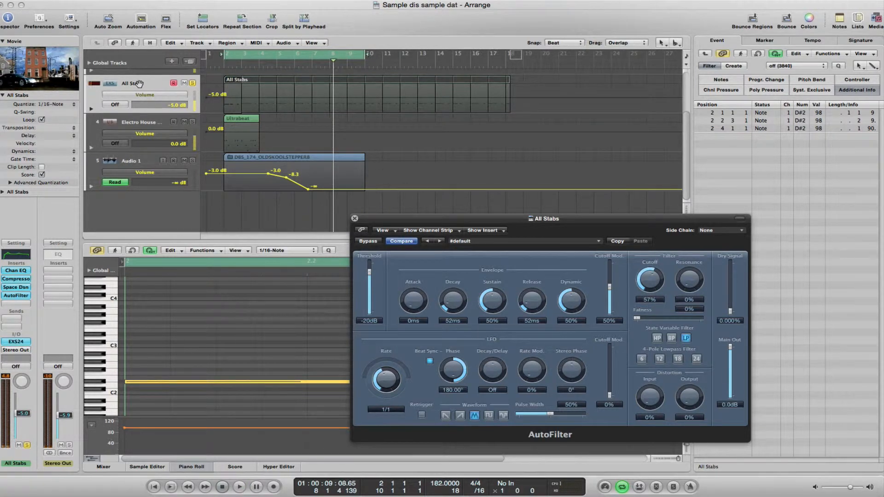
- Show the AutoFilter Cutoff as the automation parameter on the All Stabs track
{"action": "left_click", "coordinate": [160, 96]}
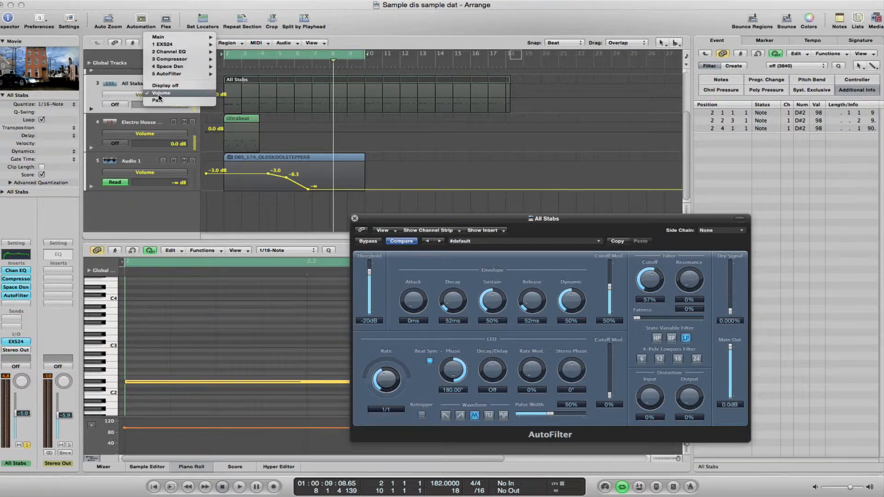
{"action": "left_click", "coordinate": [123, 84]}
{"action": "left_click", "coordinate": [128, 84]}
{"action": "key", "text": "a"}
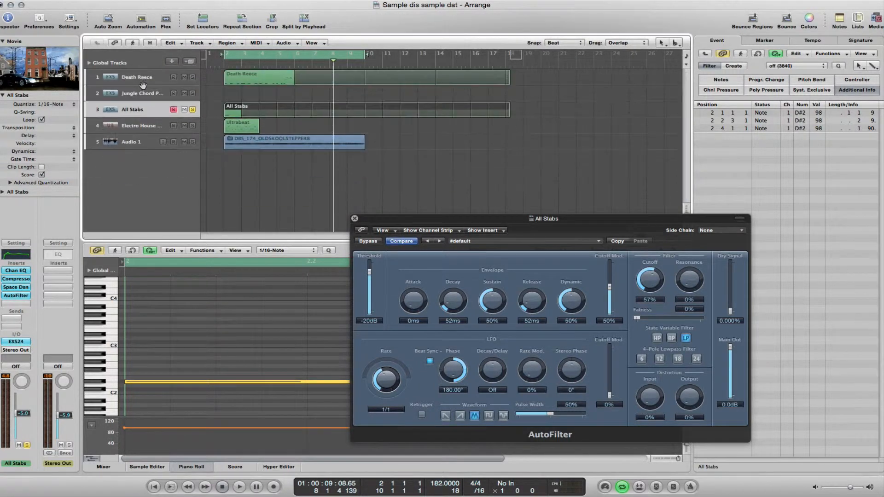
{"action": "key", "text": "a"}
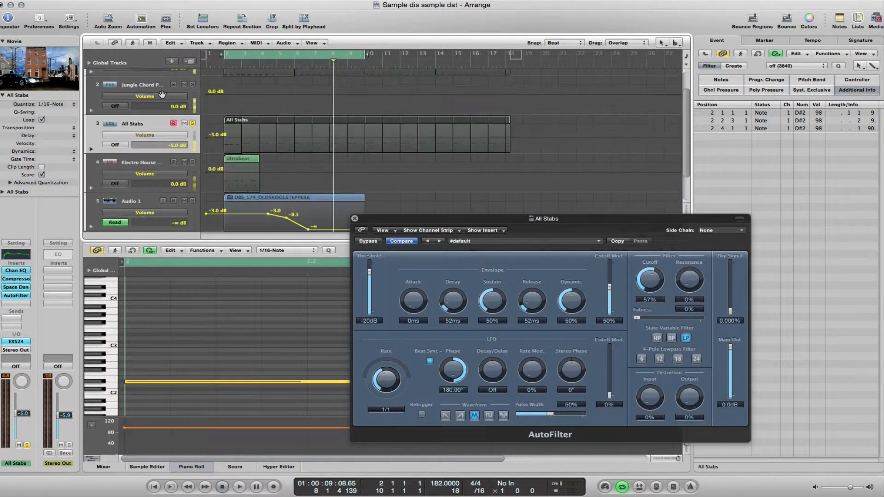
{"action": "left_click", "coordinate": [150, 135]}
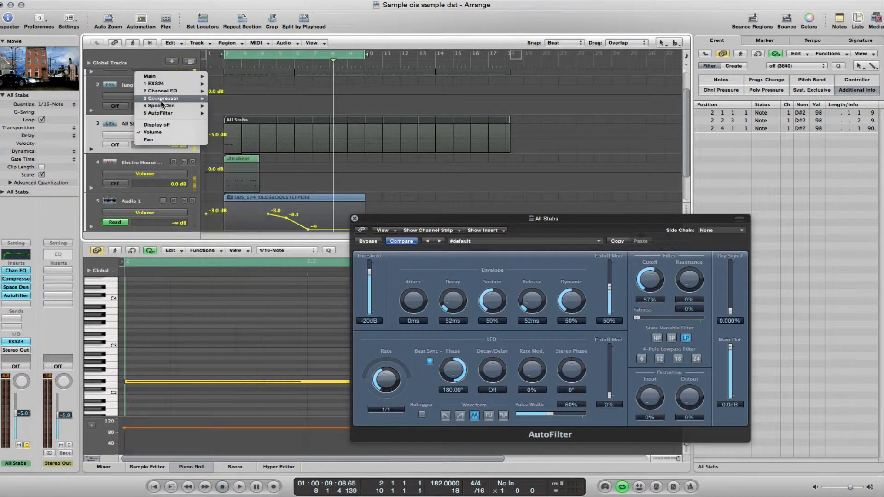
{"action": "mouse_move", "coordinate": [162, 113]}
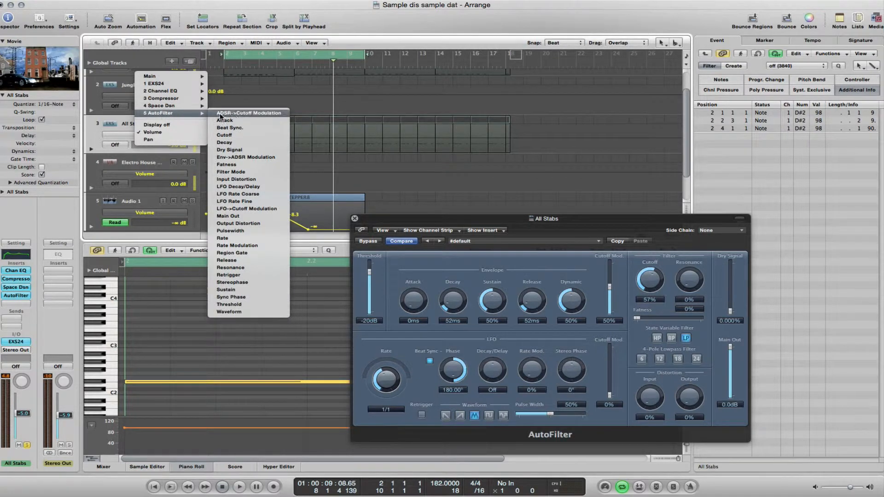
{"action": "left_click", "coordinate": [234, 135]}
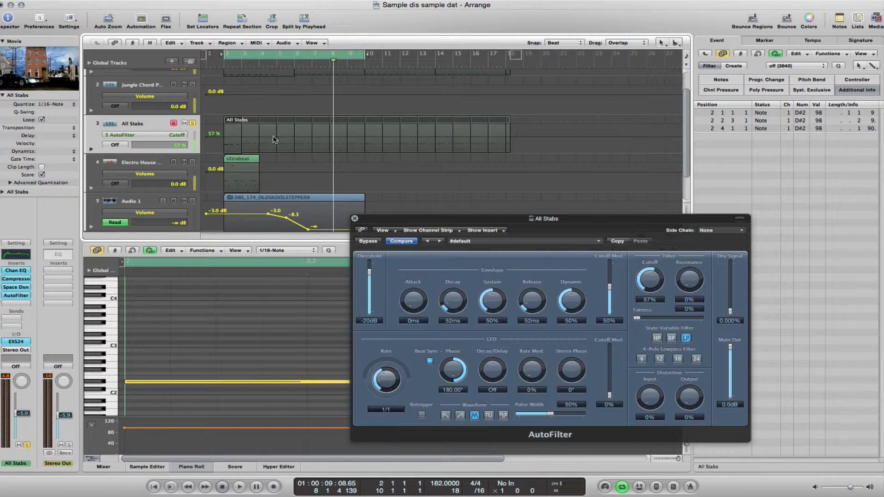
- Draw All Stabs cutoff automation from 94% at the start to 98% at bar 6, falling to 6% near bar 10, and preview it
{"action": "left_click", "coordinate": [294, 132]}
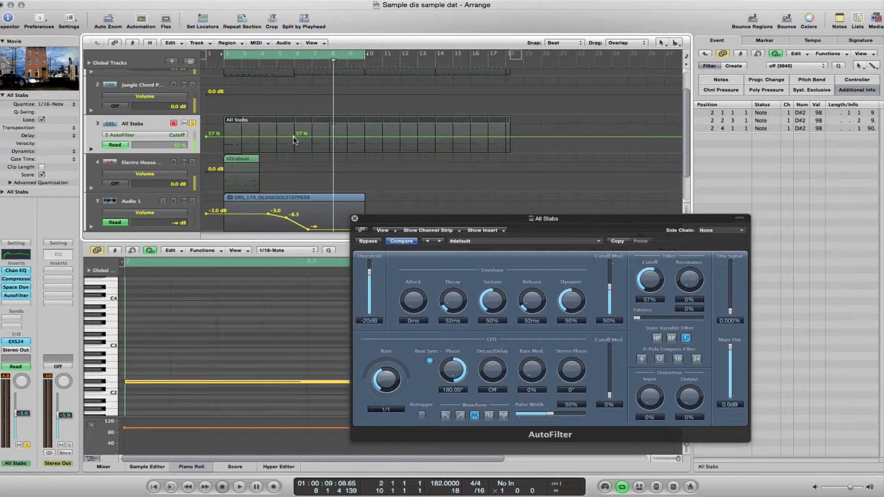
{"action": "left_click_drag", "start_coordinate": [294, 131], "coordinate": [294, 126]}
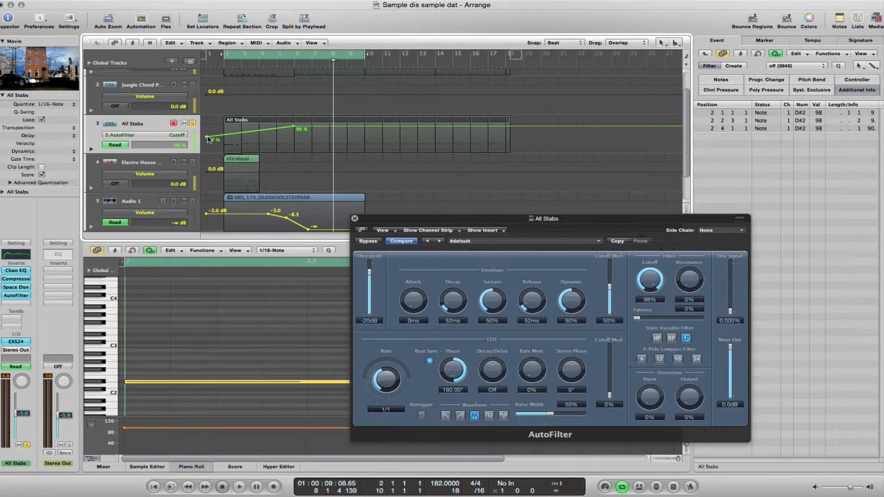
{"action": "left_click_drag", "start_coordinate": [209, 140], "coordinate": [207, 127]}
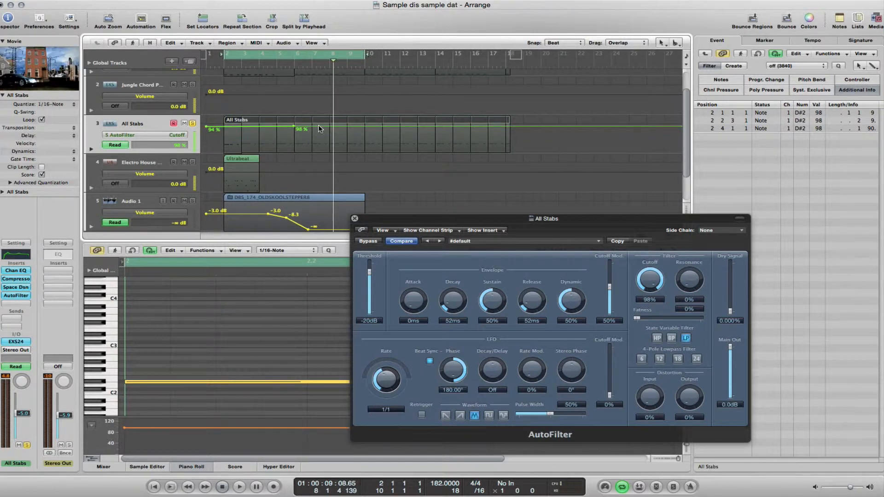
{"action": "left_click_drag", "start_coordinate": [341, 128], "coordinate": [362, 150]}
{"action": "key", "text": "space"}
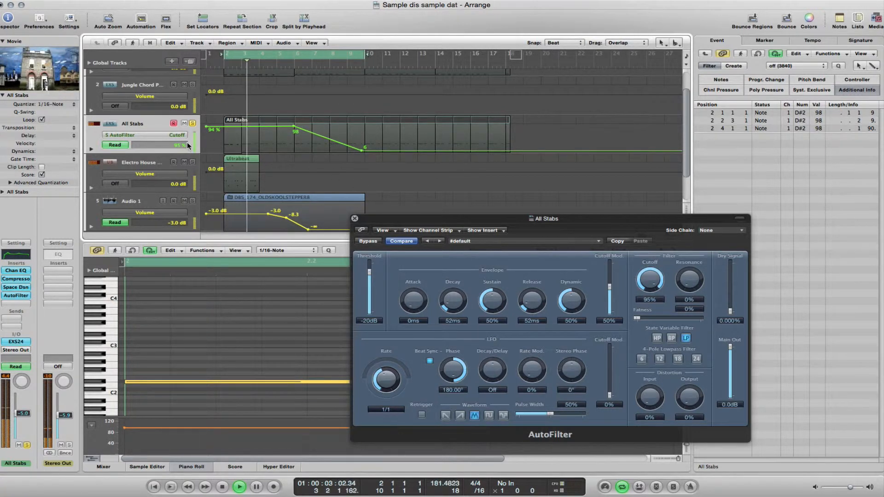
{"action": "key", "text": "space"}
- Switch All Stabs to AutoFilter Resonance automation and draw it at 0% until about bar 5, rising to 59% between bars 8 and 9
{"action": "left_click", "coordinate": [164, 134]}
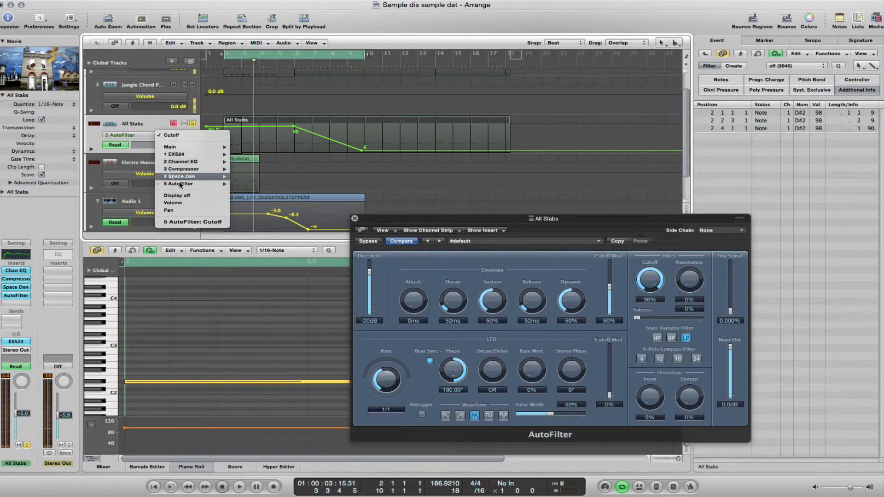
{"action": "mouse_move", "coordinate": [198, 184]}
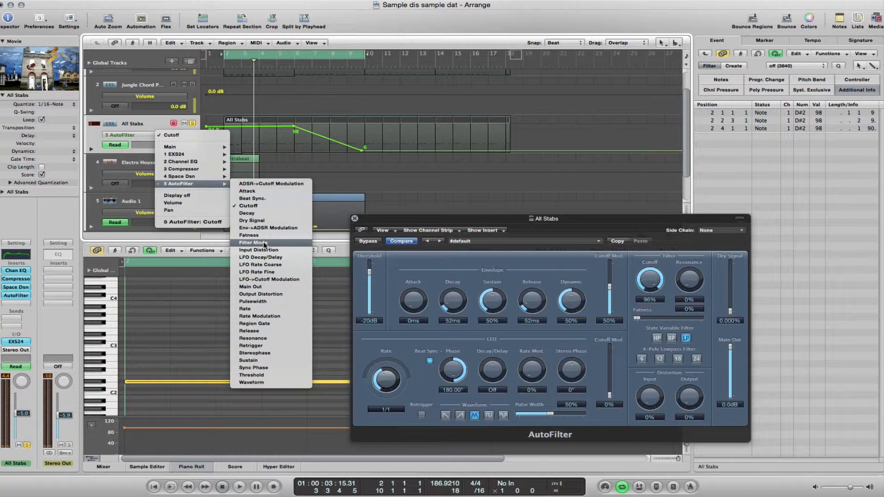
{"action": "left_click", "coordinate": [265, 340]}
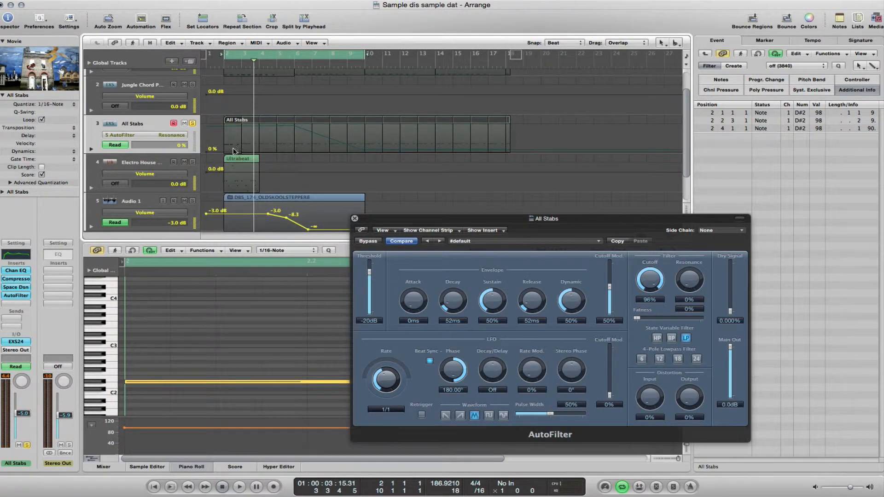
{"action": "left_click", "coordinate": [232, 154]}
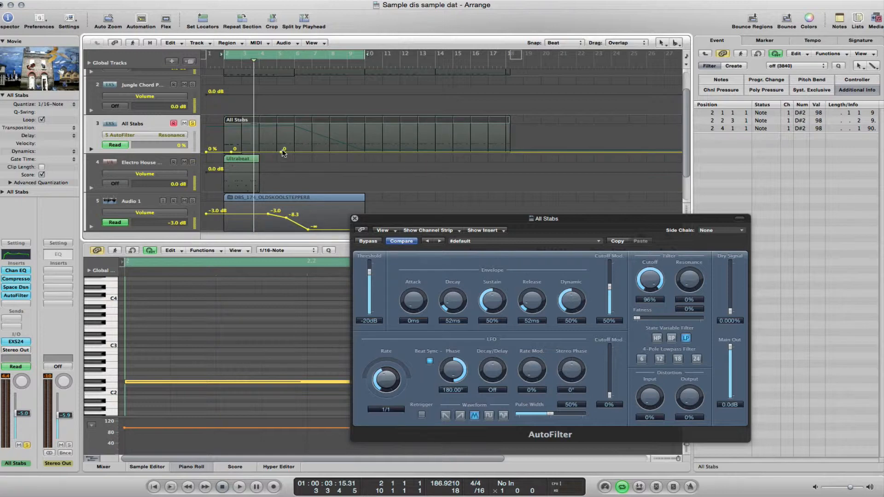
{"action": "left_click_drag", "start_coordinate": [314, 151], "coordinate": [340, 136]}
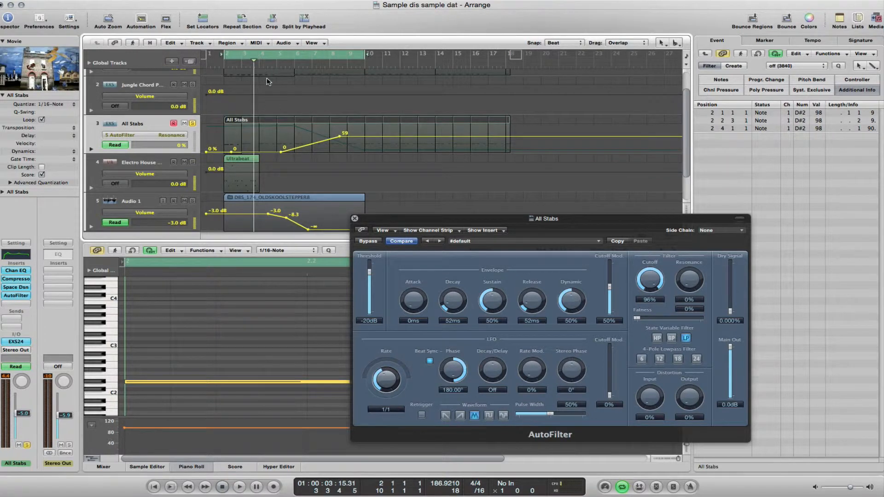
- Play the project to hear the filter automation, hide the track automation, and stop playback
{"action": "key", "text": "space"}
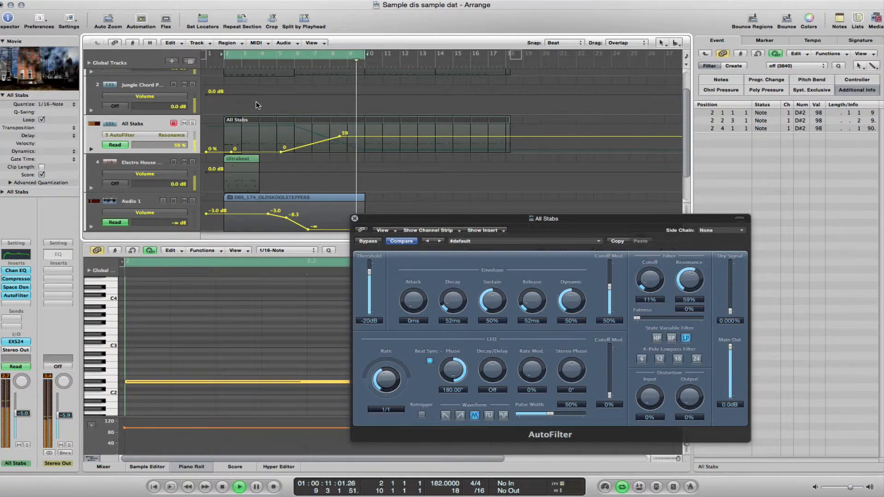
{"action": "key", "text": "a"}
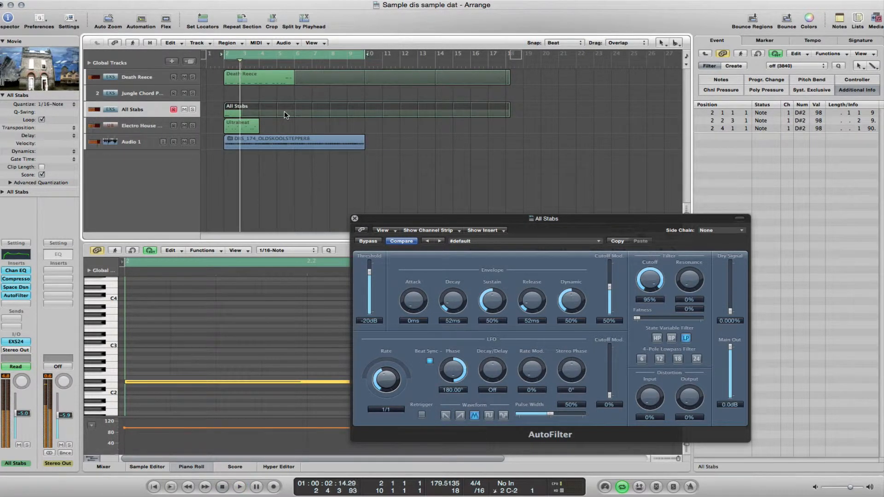
{"action": "key", "text": "space"}
- Close the AutoFilter window and audition notes on the Death Reece track with the on-screen Caps Lock Keyboard at velocity 32
{"action": "left_click", "coordinate": [144, 77]}
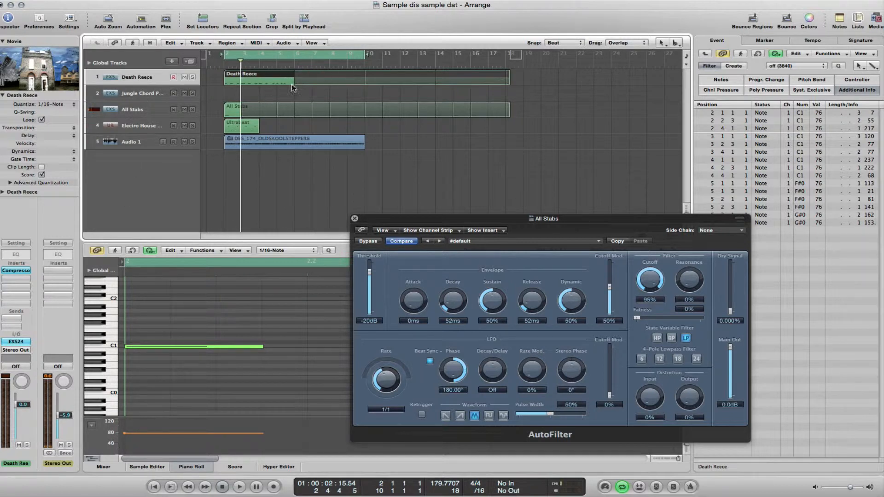
{"action": "left_click", "coordinate": [355, 219]}
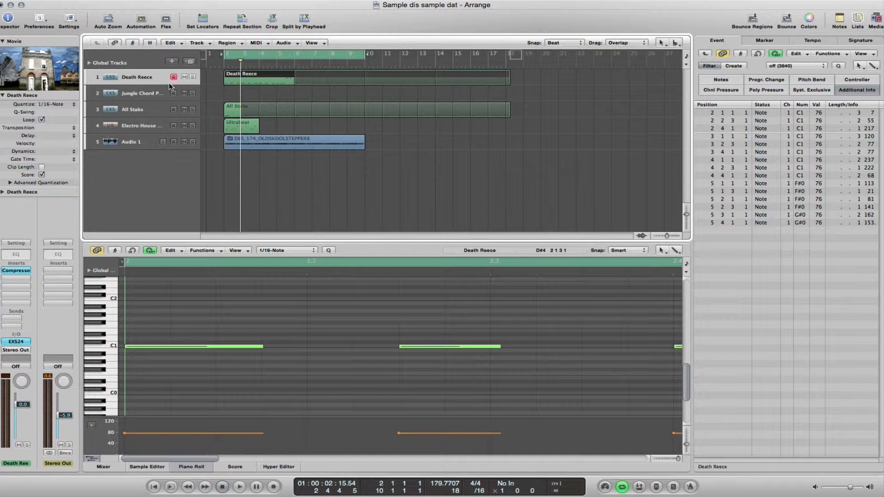
{"action": "key", "text": "Caps_Lock"}
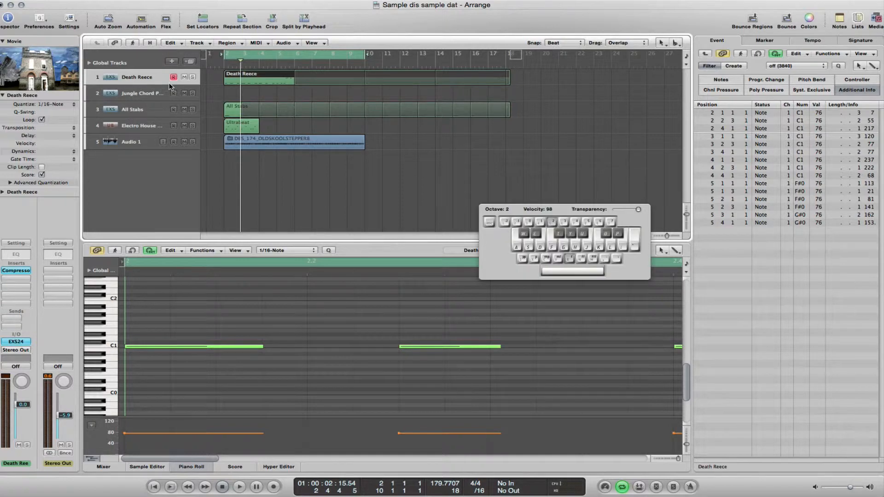
{"action": "key", "text": "c"}
{"action": "key", "text": "f"}
{"action": "key", "text": "x"}
{"action": "key", "text": "d"}
{"action": "key", "text": "f"}
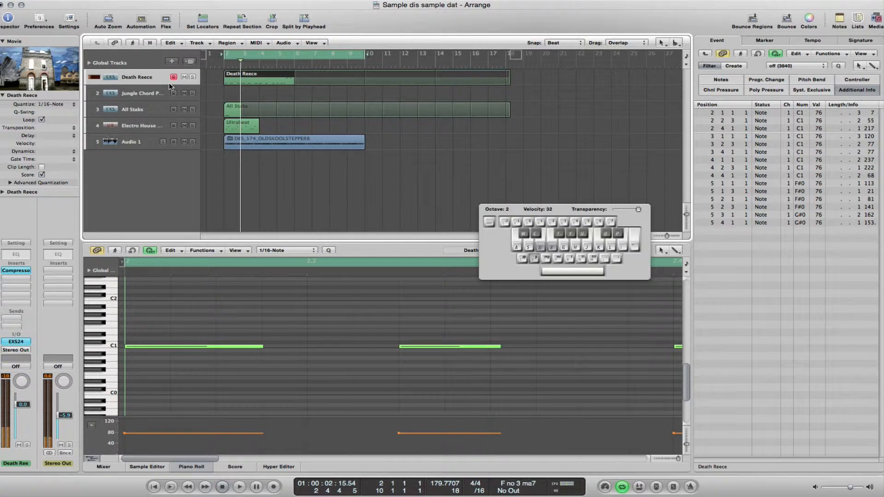
{"action": "key", "text": "g"}
{"action": "key", "text": "s"}
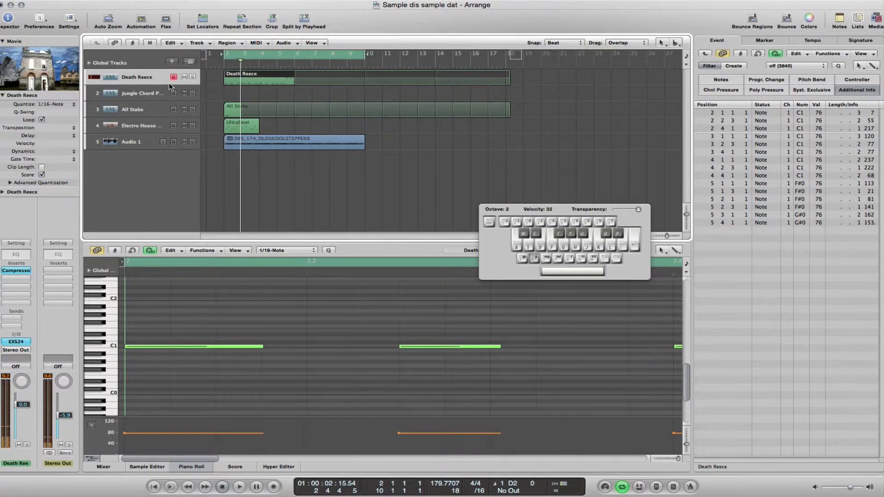
- Open the Death Reece track's EXS24 sampler and move its window clear of the track list
{"action": "left_click", "coordinate": [16, 342]}
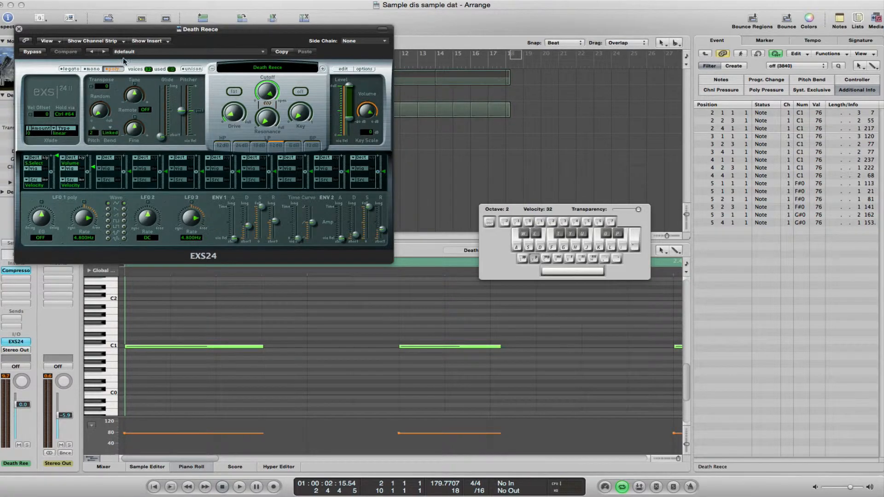
{"action": "left_click_drag", "start_coordinate": [108, 26], "coordinate": [600, 92]}
{"action": "left_click_drag", "start_coordinate": [541, 78], "coordinate": [546, 80]}
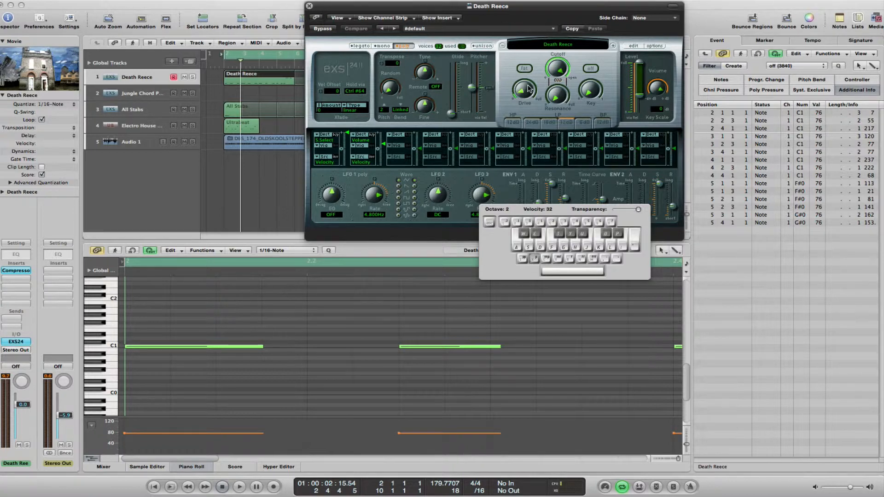
- Turn on the filter in the Death Reece EXS24 sampler and audition a note through it
{"action": "left_click", "coordinate": [586, 69]}
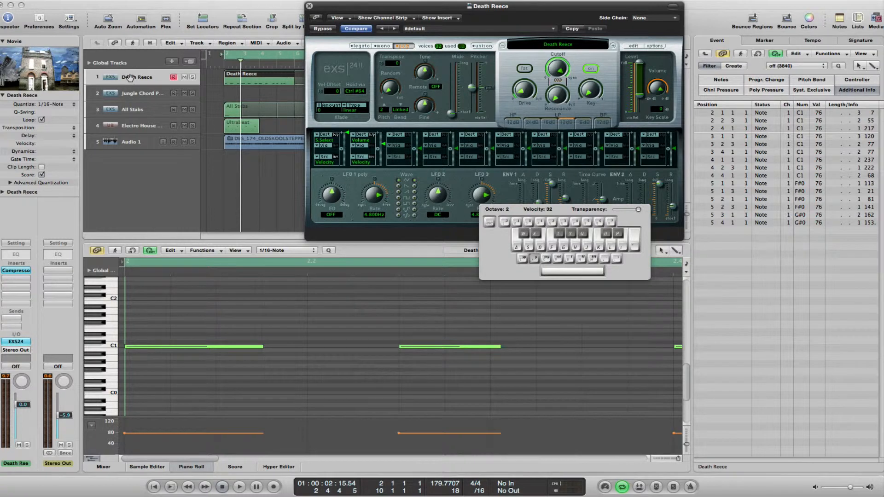
{"action": "key", "text": "a"}
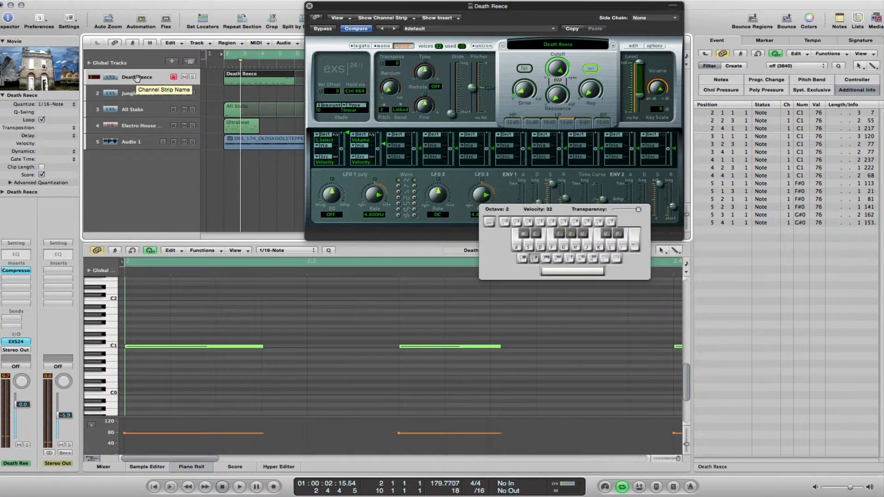
- Show track automation and automate Death Reece's EXS24 Filter Cutoff, dipping from 100% to 52.4% between bars 4 and 5 and returning to 100%
{"action": "left_click", "coordinate": [140, 21]}
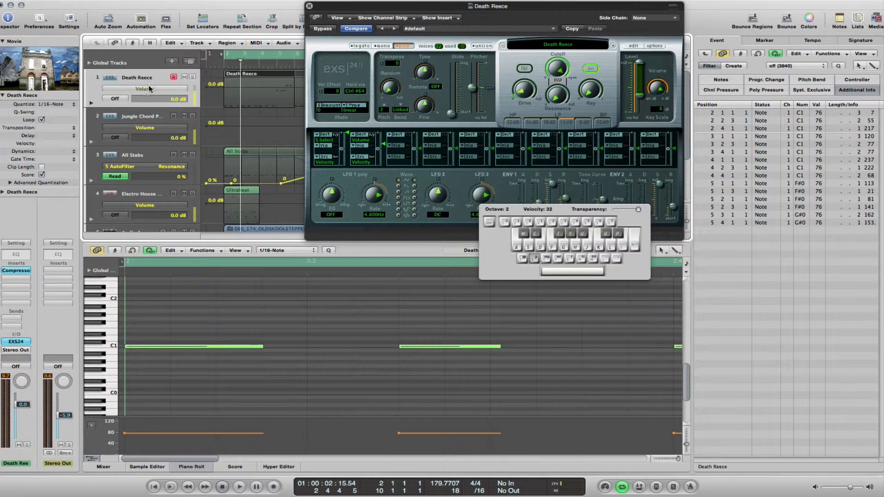
{"action": "left_click", "coordinate": [149, 88]}
{"action": "mouse_move", "coordinate": [157, 60]}
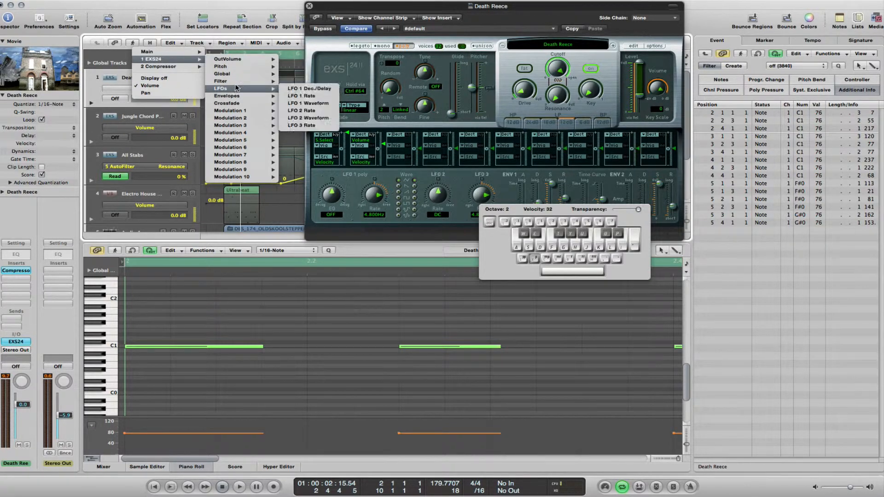
{"action": "mouse_move", "coordinate": [239, 81]}
{"action": "left_click", "coordinate": [304, 88]}
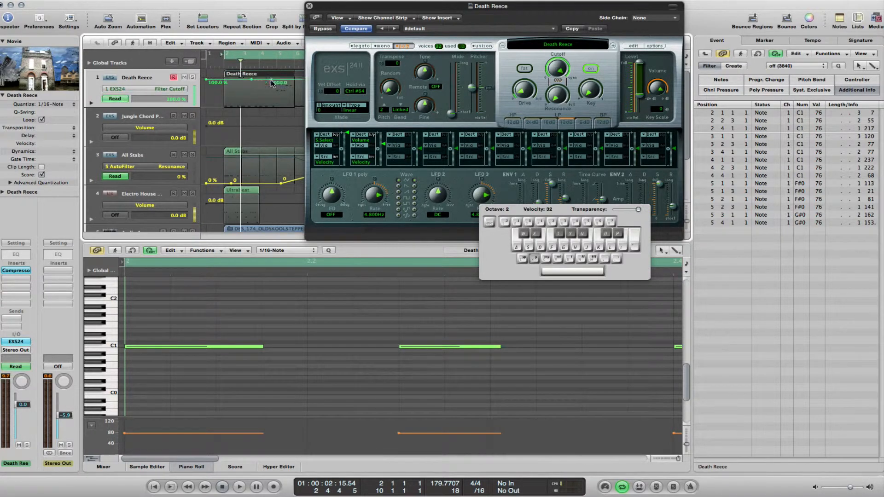
{"action": "left_click_drag", "start_coordinate": [272, 81], "coordinate": [275, 91]}
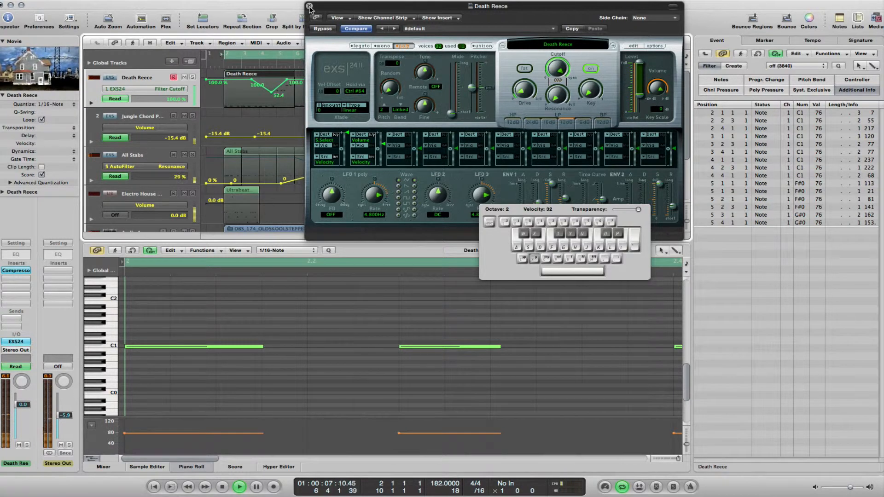
- Close the Caps Lock Keyboard and the Death Reece EXS24 window
{"action": "key", "text": "Caps_Lock"}
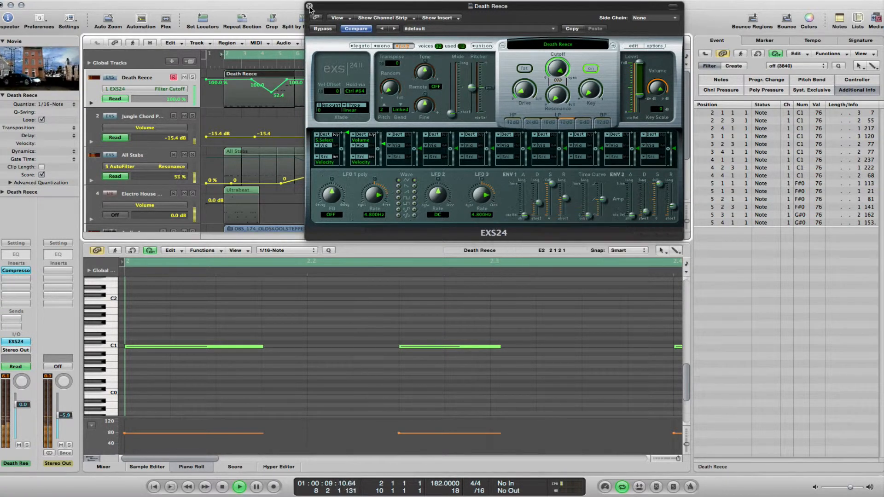
{"action": "left_click_drag", "start_coordinate": [308, 8], "coordinate": [310, 8]}
{"action": "left_click", "coordinate": [311, 7]}
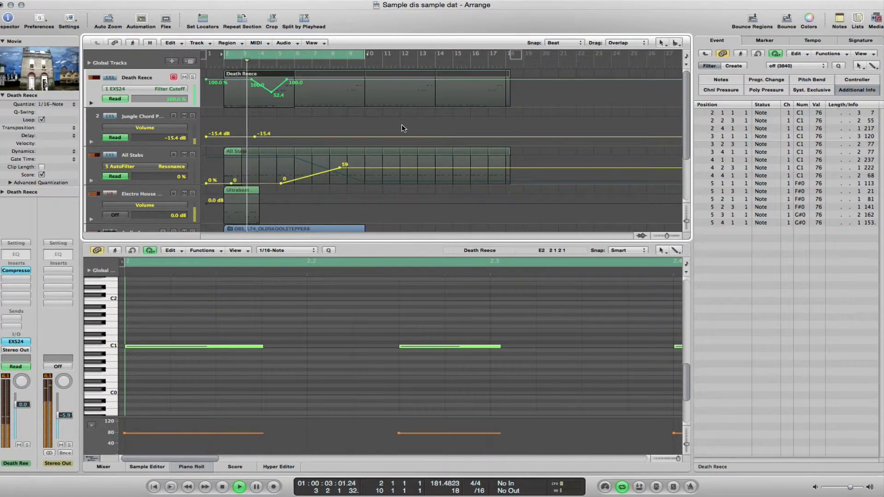
- Stop playback and return the playhead to the cycle start at bar 2
{"action": "left_click", "coordinate": [606, 1]}
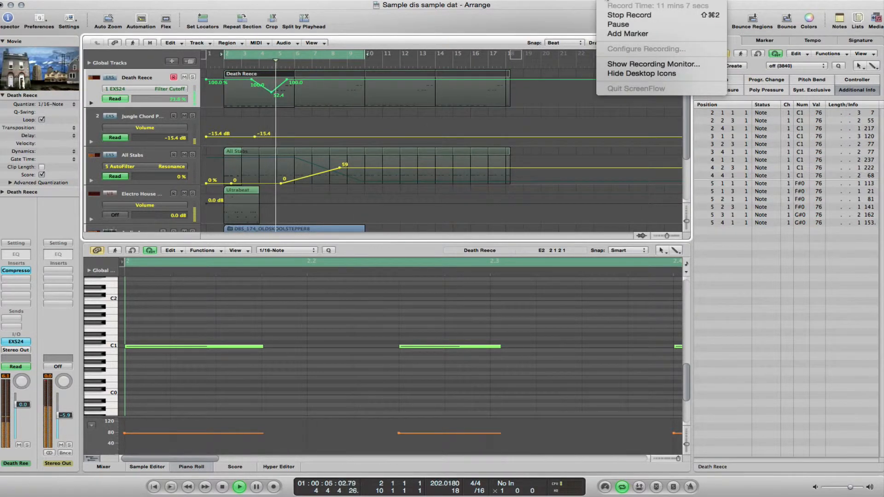
{"action": "left_click", "coordinate": [606, 1]}
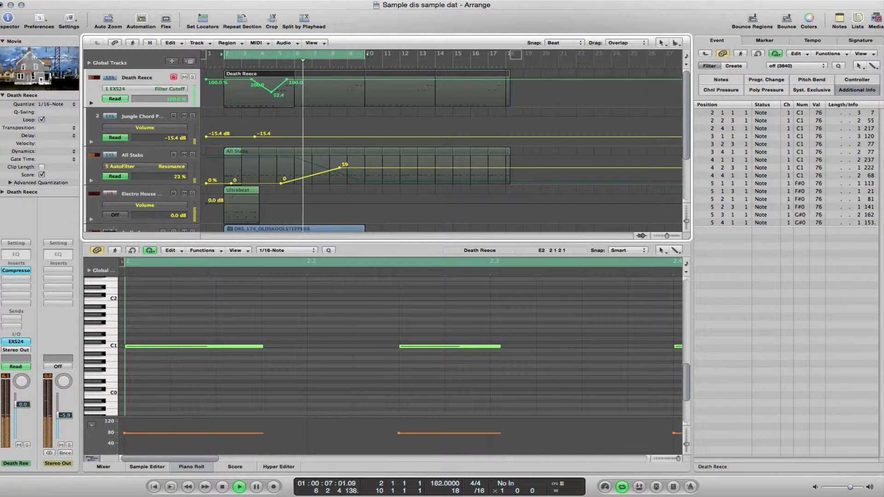
{"action": "left_click", "coordinate": [223, 488]}
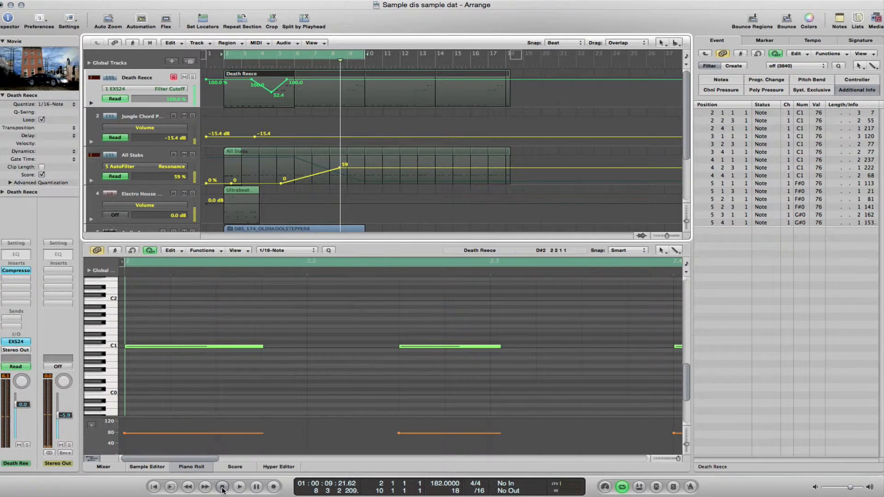
{"action": "left_click", "coordinate": [222, 488]}
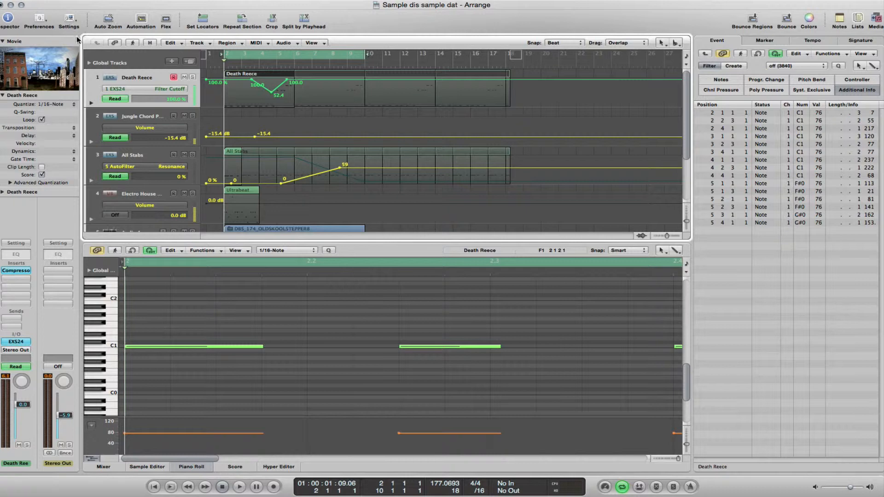
- Show the global tracks, and switch the Marker global track off and back on
{"action": "left_click", "coordinate": [89, 63]}
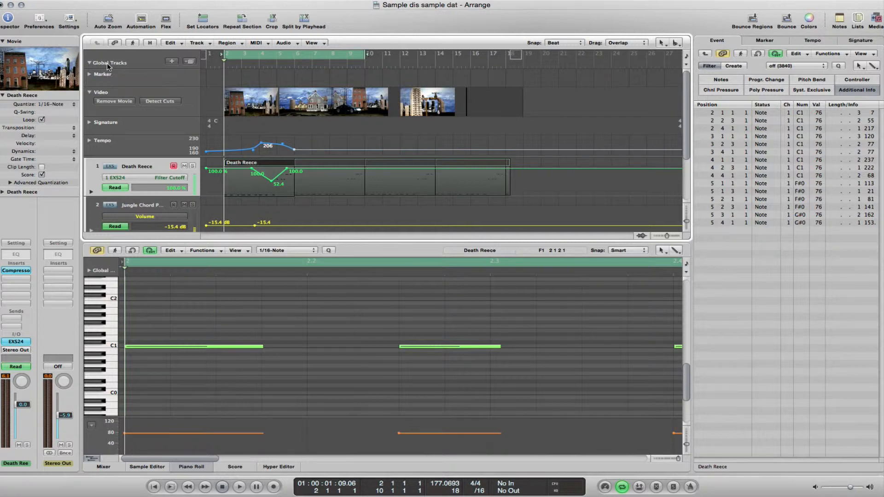
{"action": "right_click", "coordinate": [107, 63]}
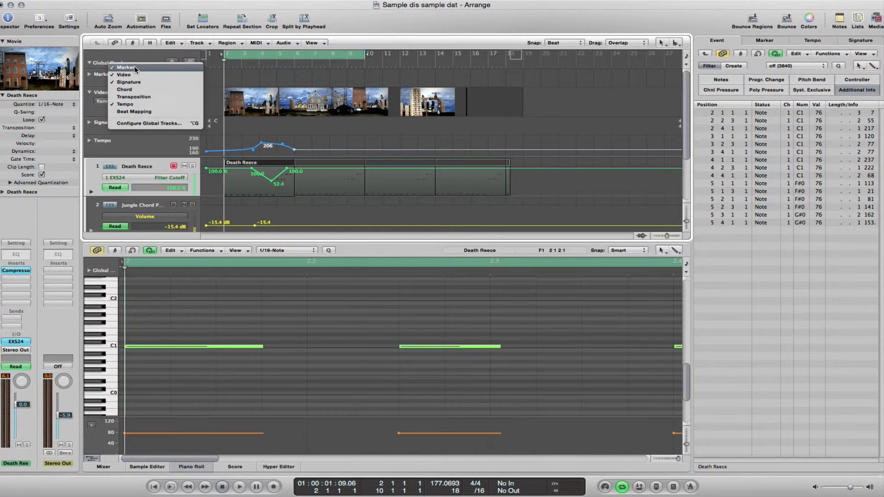
{"action": "left_click", "coordinate": [134, 66]}
{"action": "right_click", "coordinate": [118, 65]}
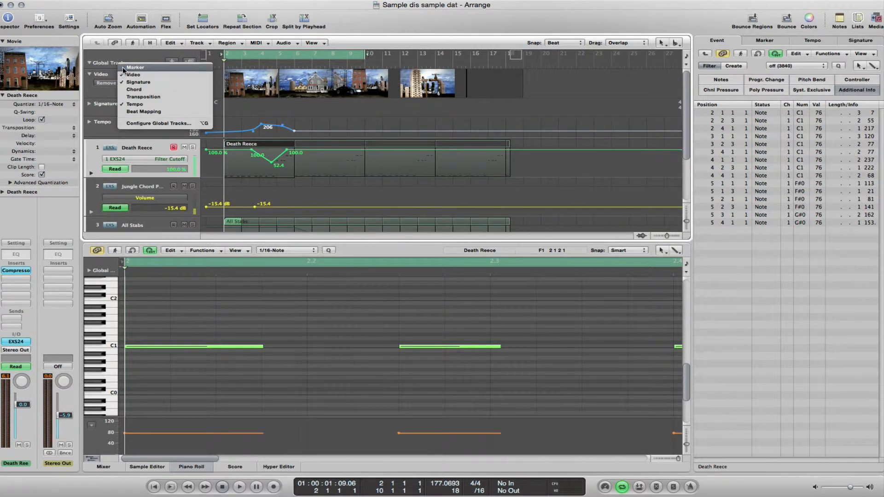
{"action": "left_click", "coordinate": [137, 67]}
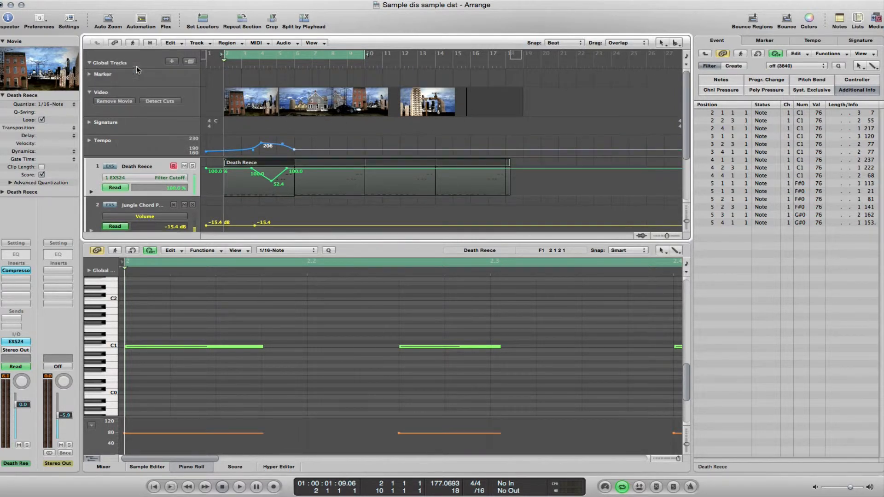
- Expand the Marker track and enlarge the Arrange area over the Piano Roll so more tracks fit
{"action": "left_click", "coordinate": [89, 75]}
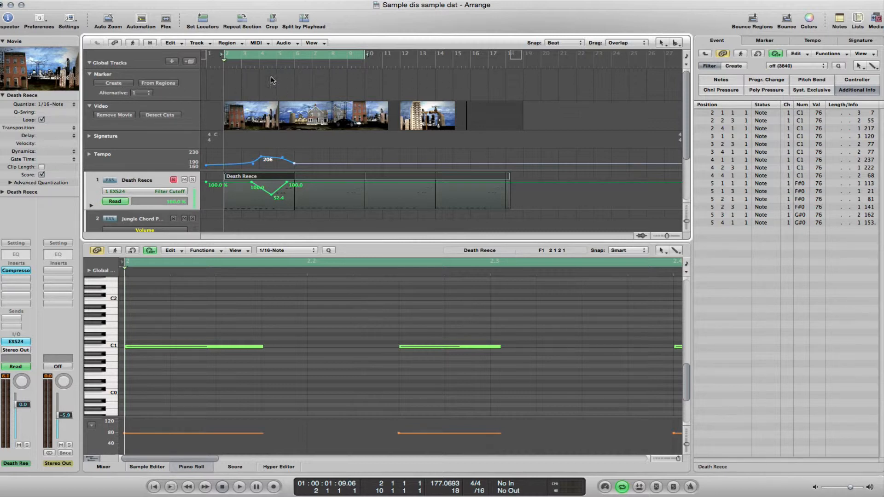
{"action": "scroll", "coordinate": [253, 168], "scroll_direction": "down", "scroll_amount": 3}
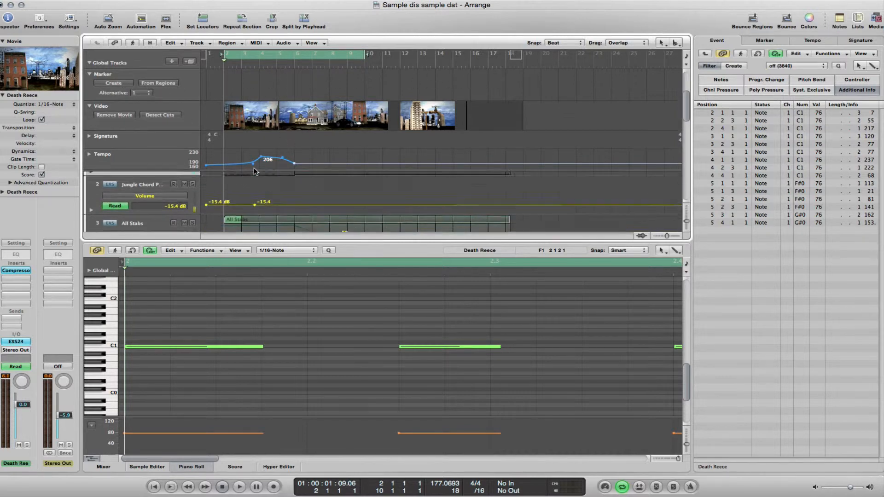
{"action": "scroll", "coordinate": [253, 169], "scroll_direction": "up", "scroll_amount": 3}
{"action": "left_click_drag", "start_coordinate": [327, 240], "coordinate": [328, 367]}
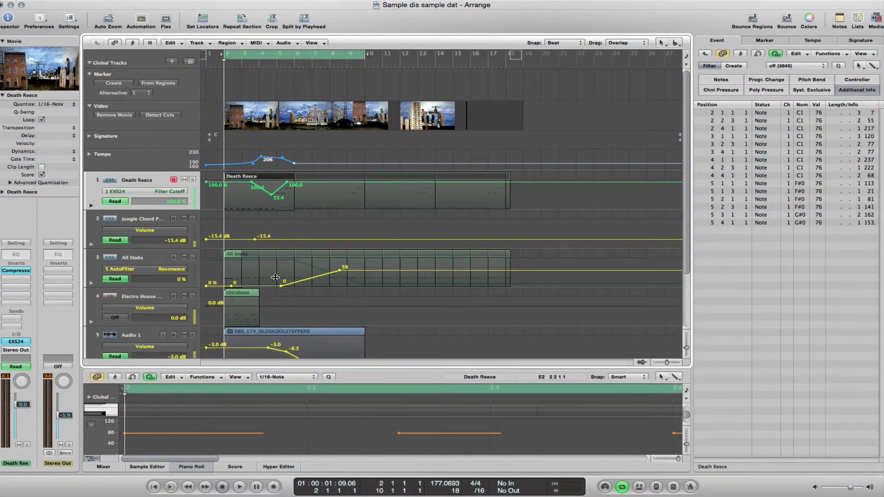
- Create a marker from the Ultrabeat region and rename it Verse 1
{"action": "left_click", "coordinate": [242, 292]}
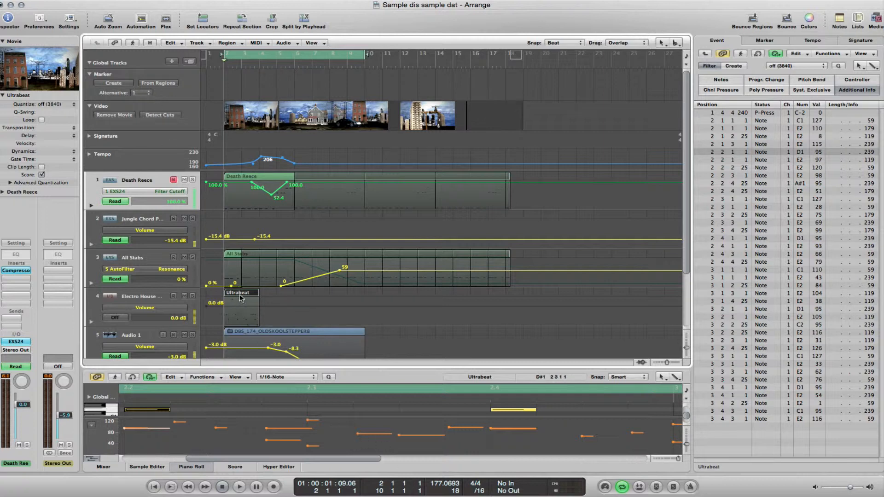
{"action": "left_click", "coordinate": [158, 82]}
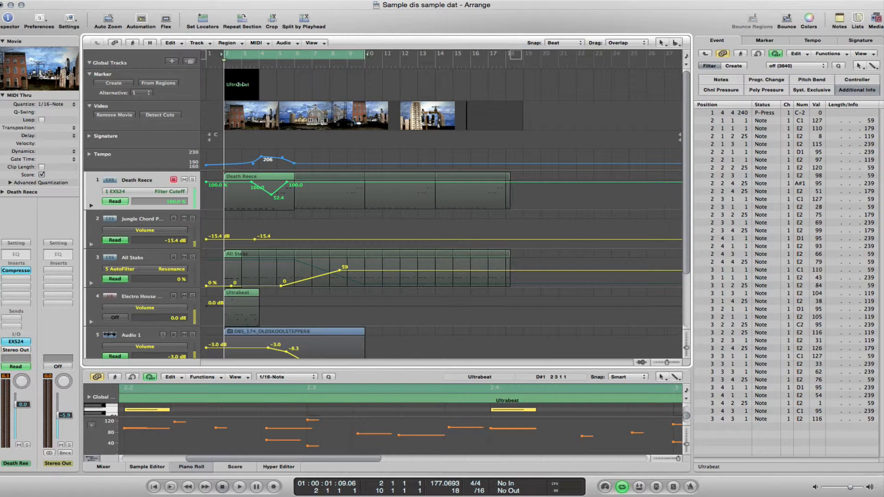
{"action": "double_click", "coordinate": [238, 84]}
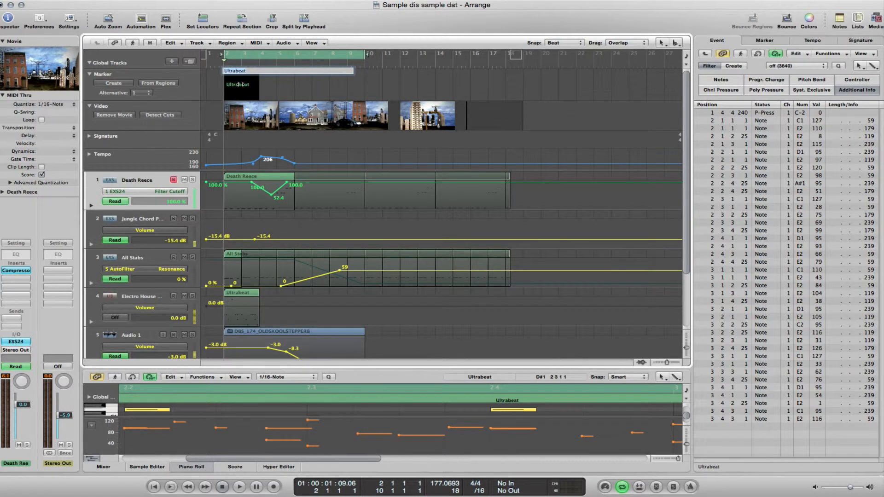
{"action": "type", "text": "Verse 1"}
{"action": "key", "text": "Return"}
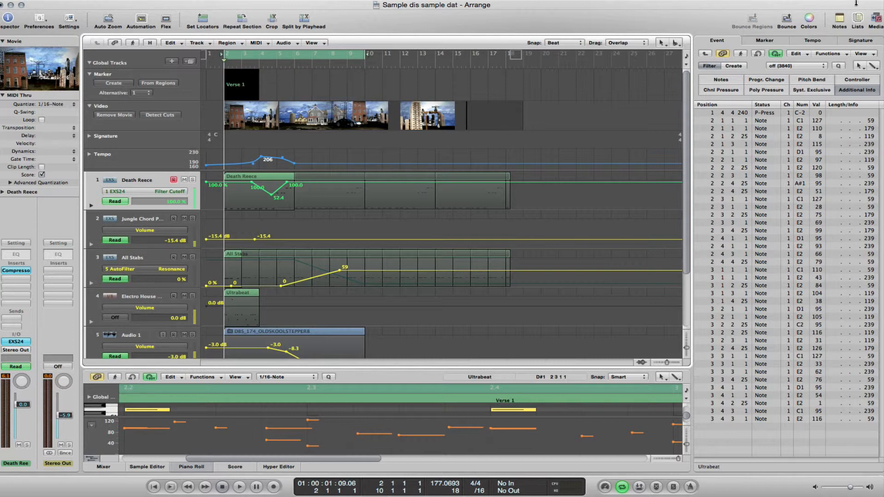
- Color the Verse 1 marker red and close the color palette
{"action": "left_click", "coordinate": [809, 19]}
{"action": "left_click", "coordinate": [311, 167]}
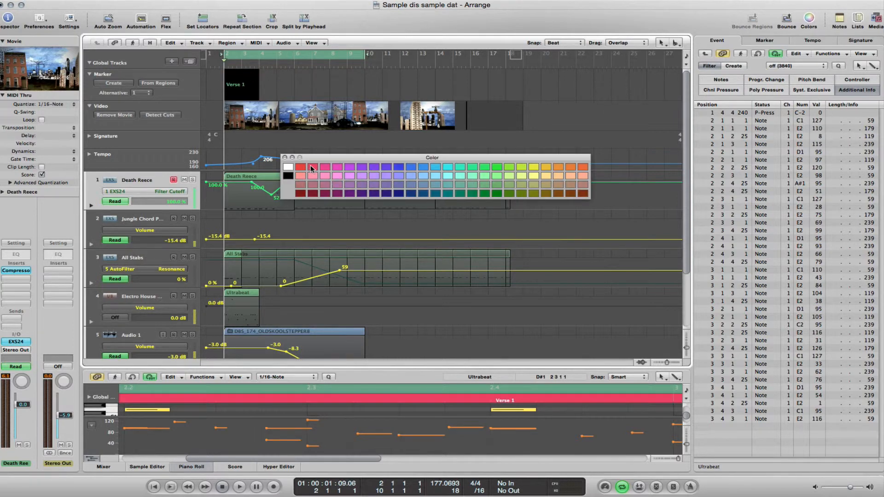
{"action": "left_click", "coordinate": [290, 79]}
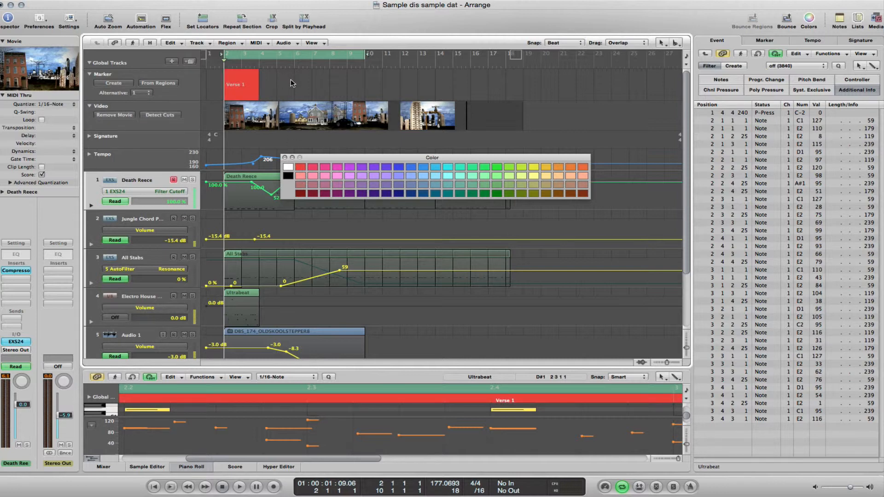
{"action": "left_click", "coordinate": [285, 158]}
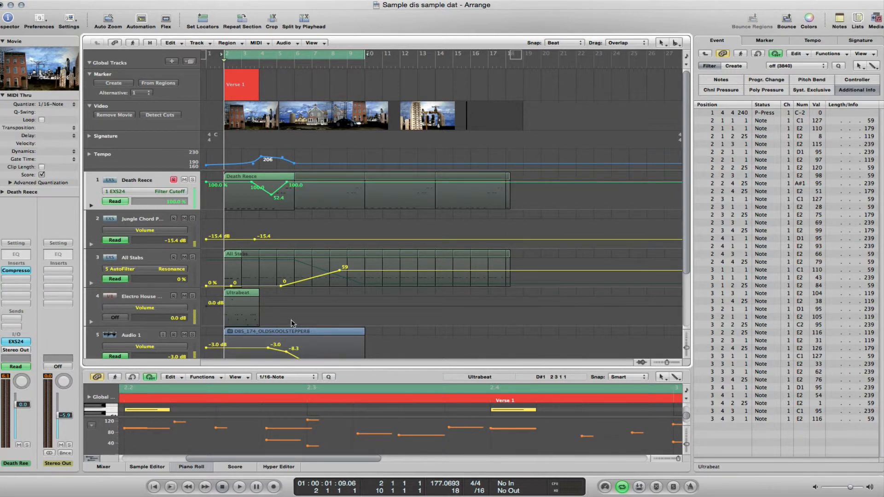
- Move the Audio 1 region to start at bar 4 and create a marker from it
{"action": "left_click_drag", "start_coordinate": [274, 332], "coordinate": [301, 325]}
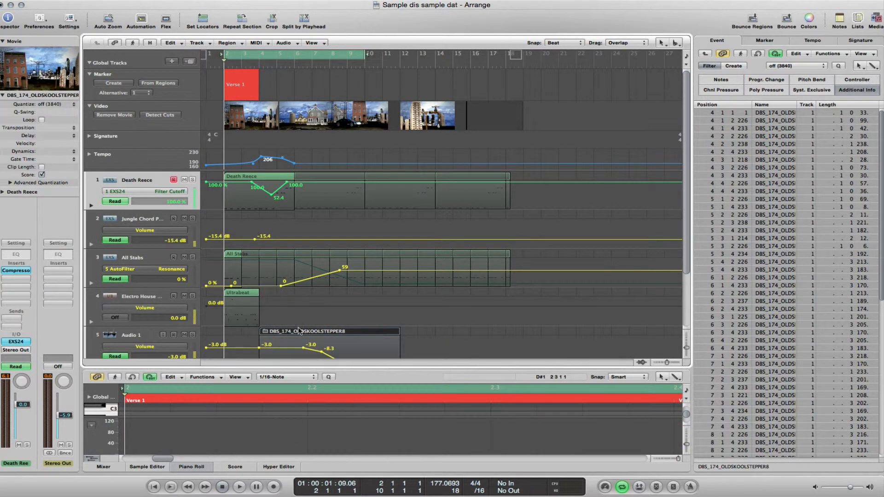
{"action": "left_click", "coordinate": [162, 83]}
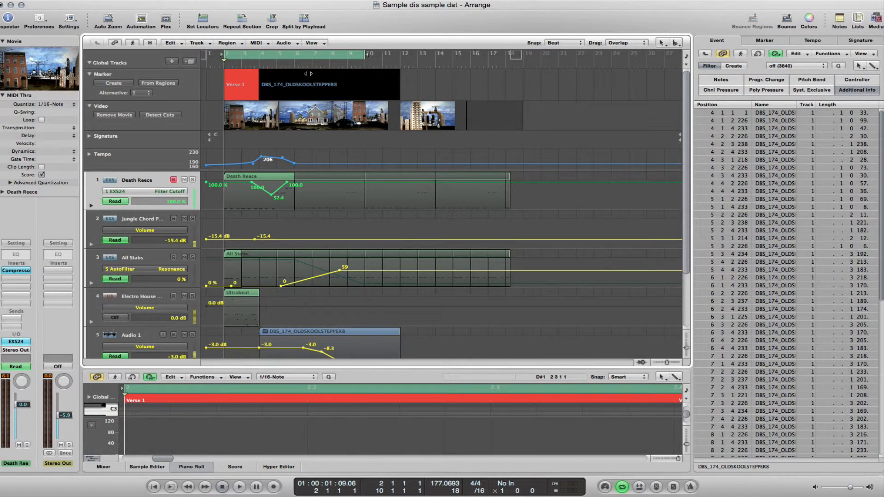
- Rename the new marker Chorus and shorten it to end just before bar 6
{"action": "double_click", "coordinate": [301, 86]}
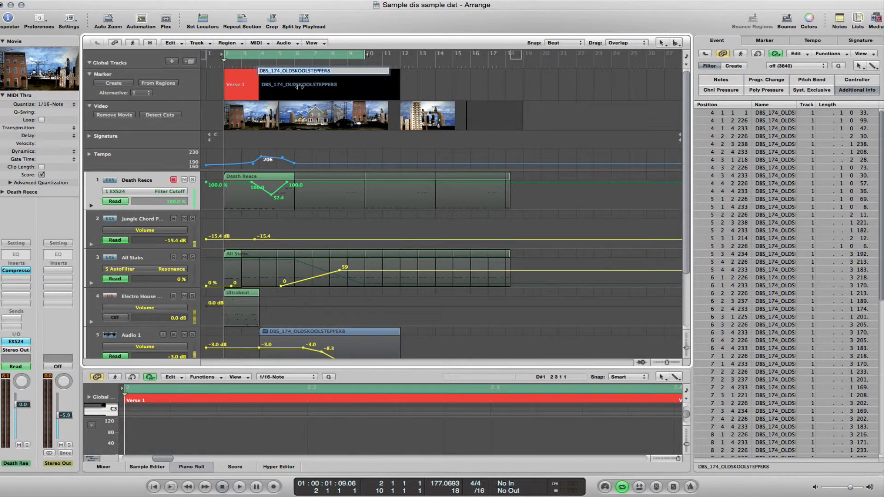
{"action": "type", "text": "Chorus"}
{"action": "key", "text": "Return"}
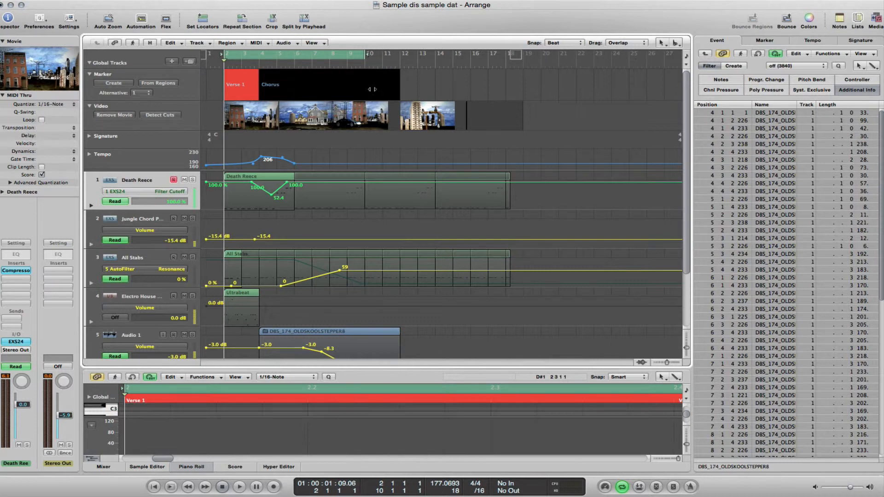
{"action": "left_click_drag", "start_coordinate": [399, 92], "coordinate": [291, 90]}
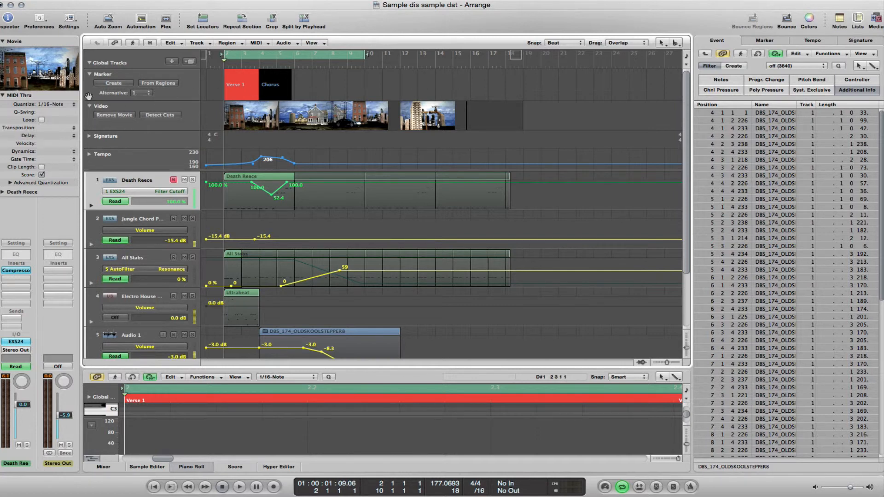
- Move the Video global track above the Marker track and select all the markers
{"action": "left_click_drag", "start_coordinate": [91, 121], "coordinate": [93, 83]}
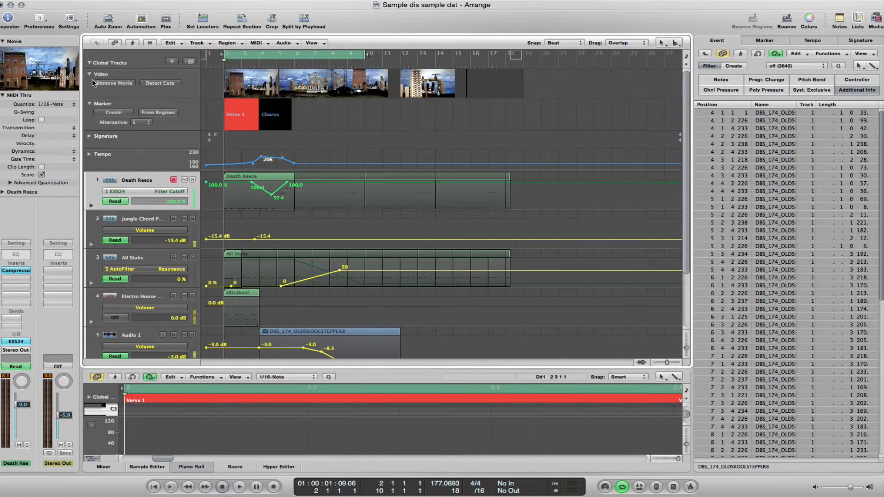
{"action": "left_click", "coordinate": [90, 104]}
{"action": "left_click", "coordinate": [90, 103]}
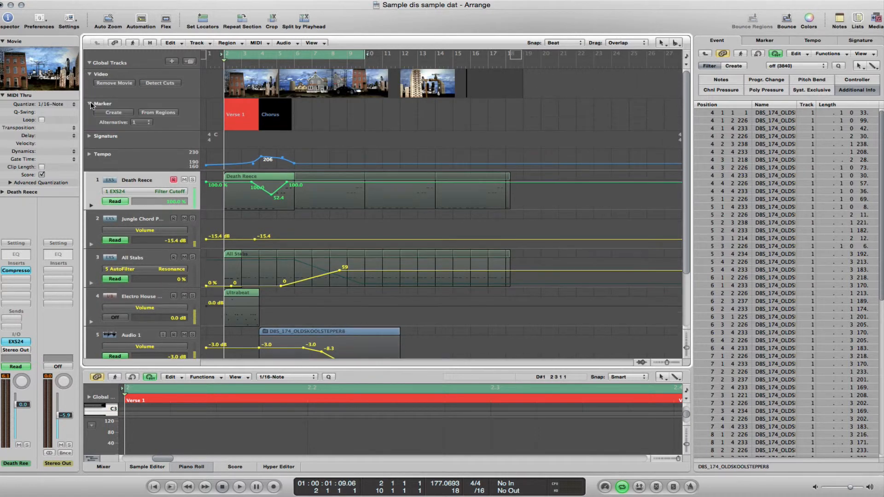
{"action": "left_click", "coordinate": [180, 105]}
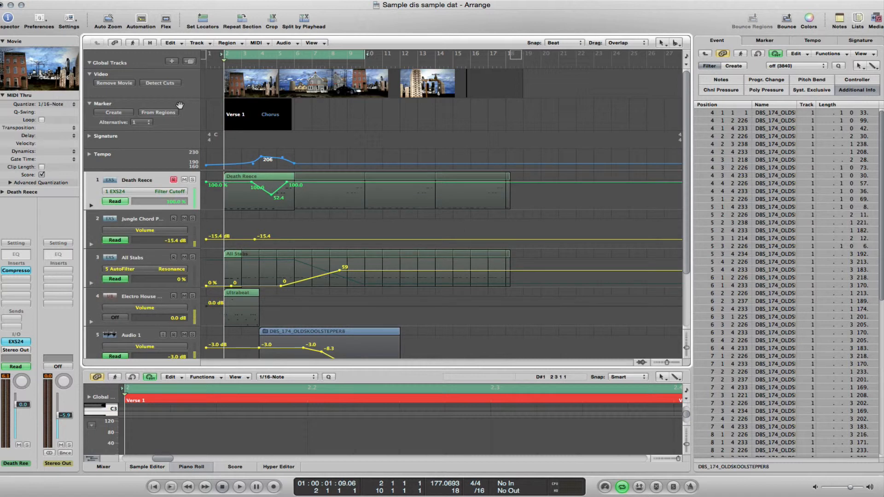